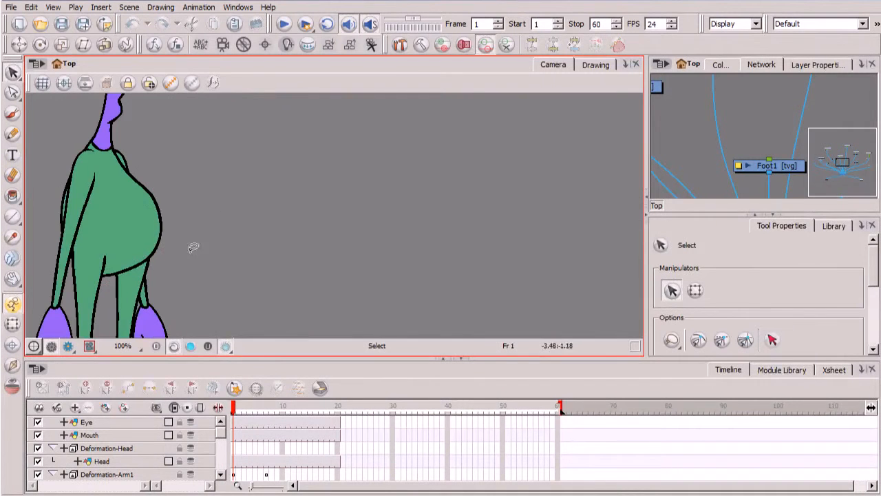
Step: Show the deformation controls of the Deformation-Arm1 group and inspect the arm's pose at frame 7
drag(187, 262, 450, 252)
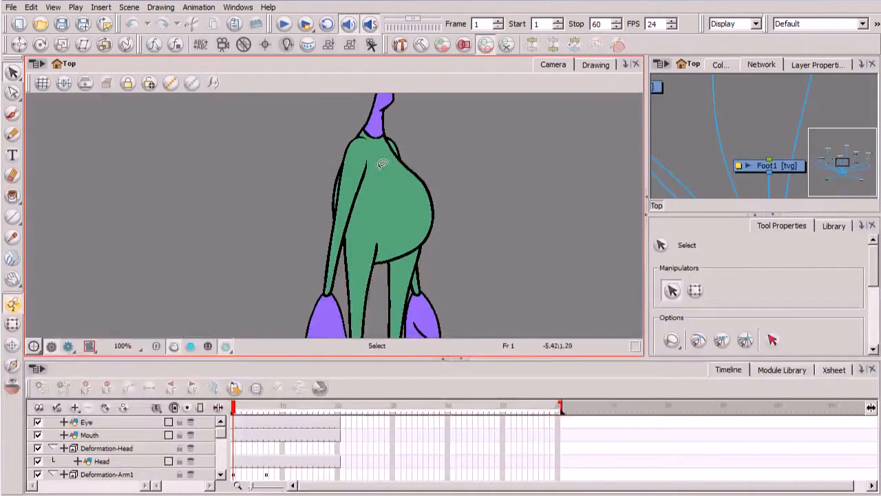
drag(373, 307, 392, 270)
click(220, 475)
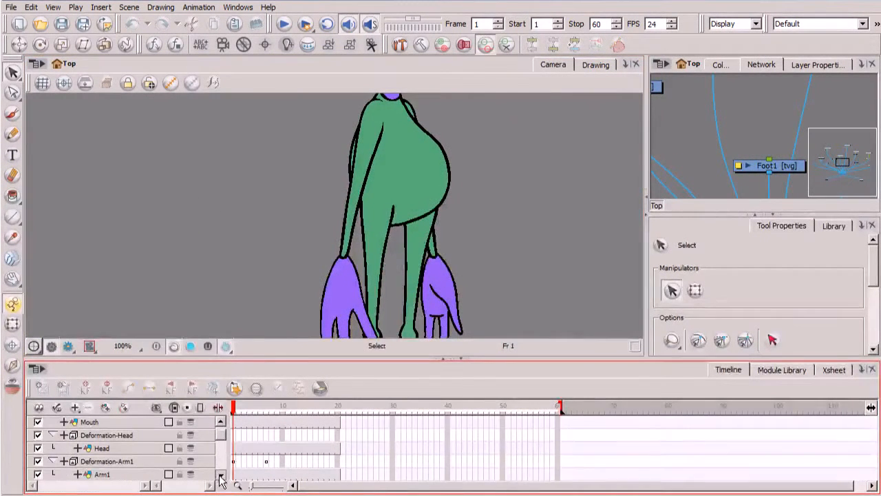
click(121, 463)
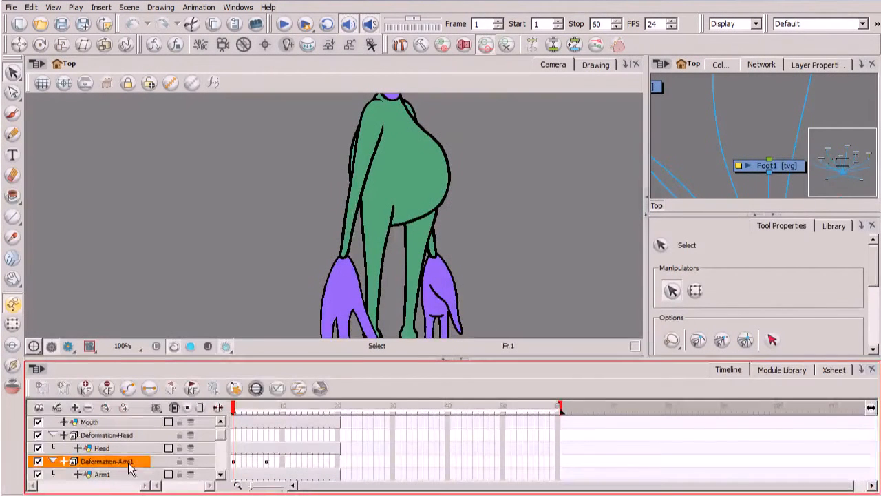
click(509, 46)
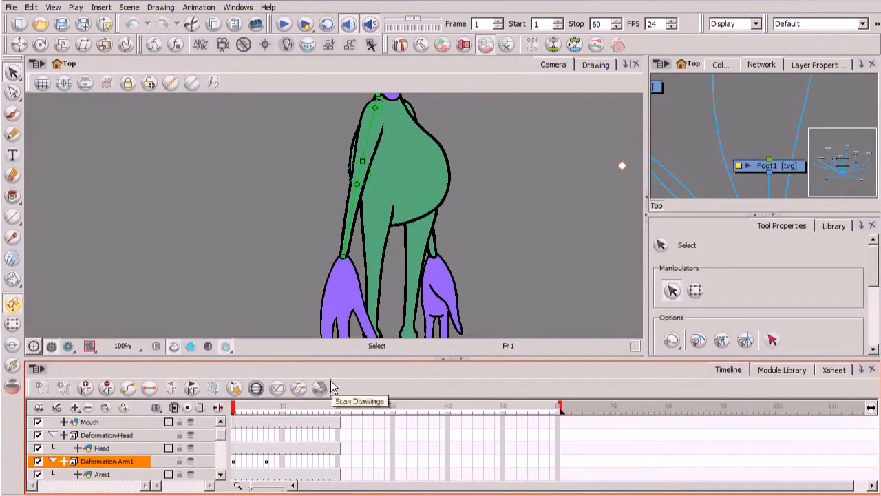
drag(238, 411, 270, 411)
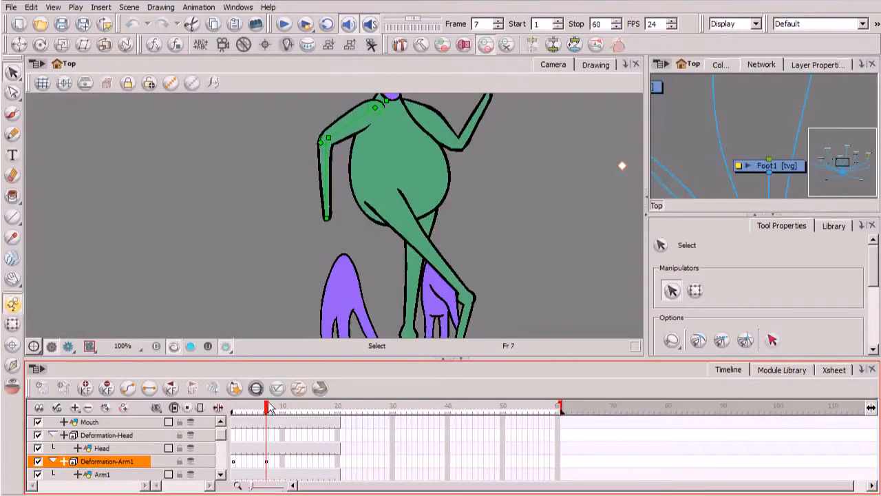
drag(429, 243, 392, 297)
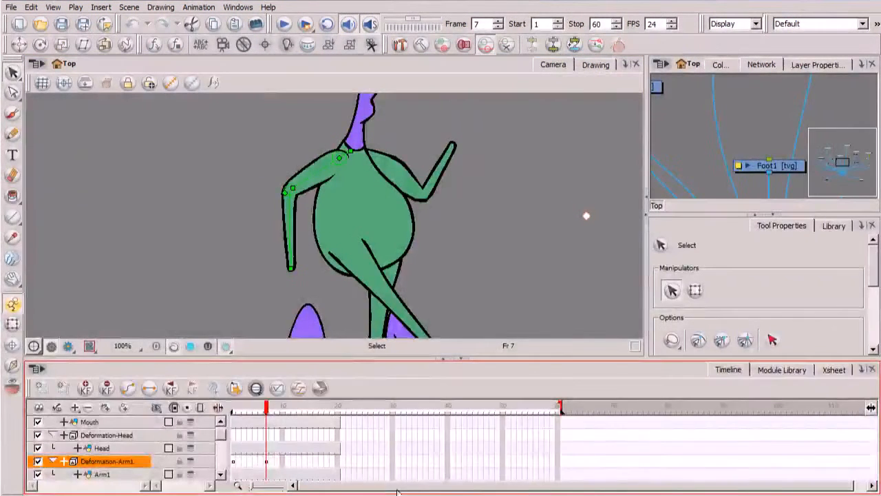
Step: Duplicate the Arm1 drawing at frame 8
click(221, 475)
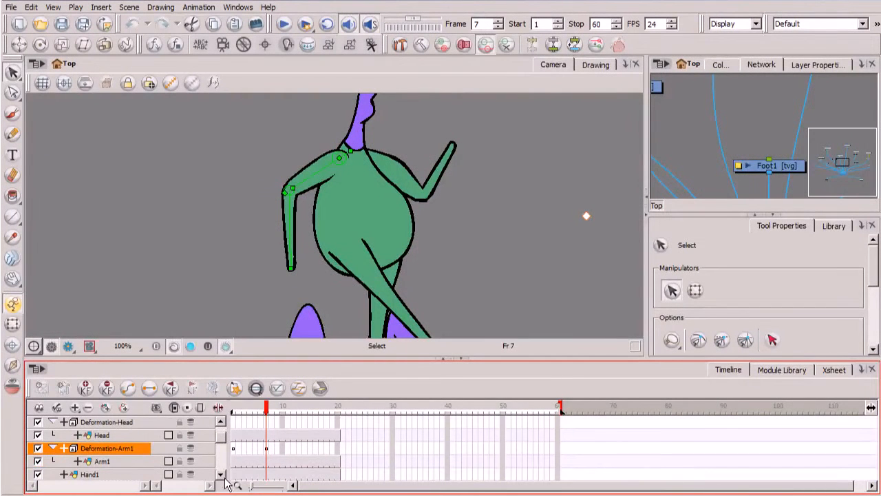
click(221, 424)
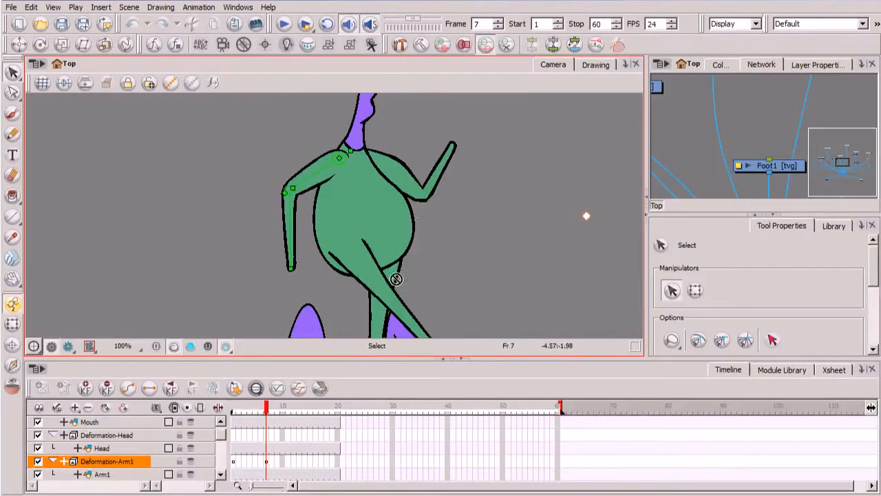
click(220, 475)
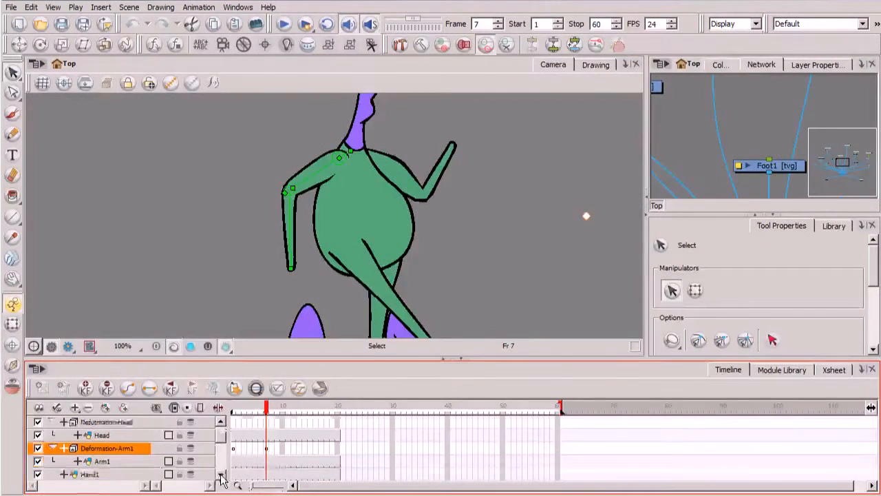
click(110, 462)
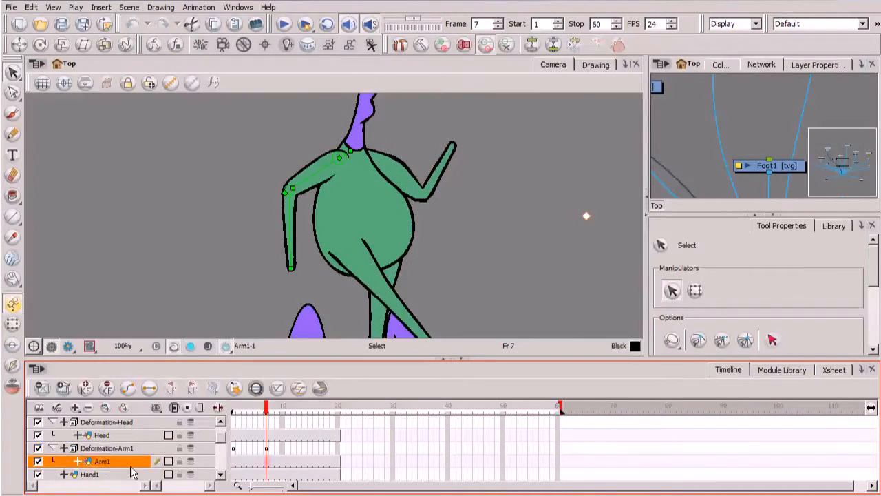
click(274, 466)
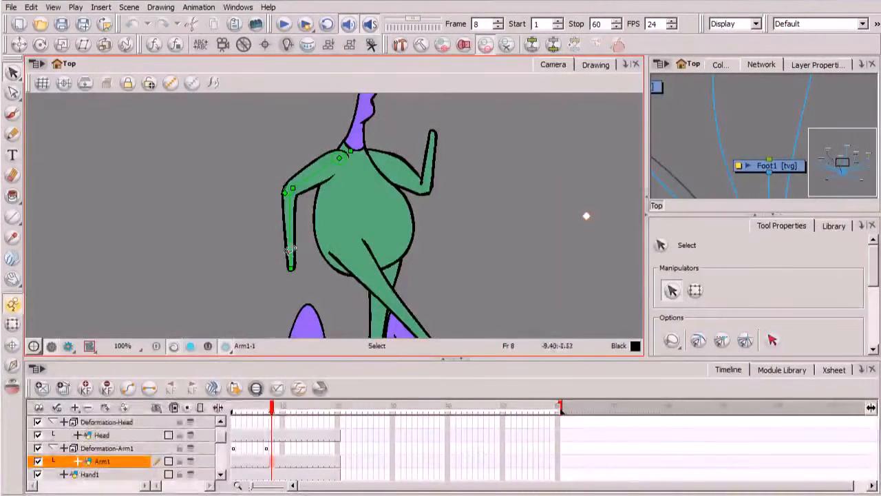
click(264, 408)
mouse_move(267, 410)
mouse_down()
mouse_move(243, 411)
mouse_move(271, 410)
mouse_up()
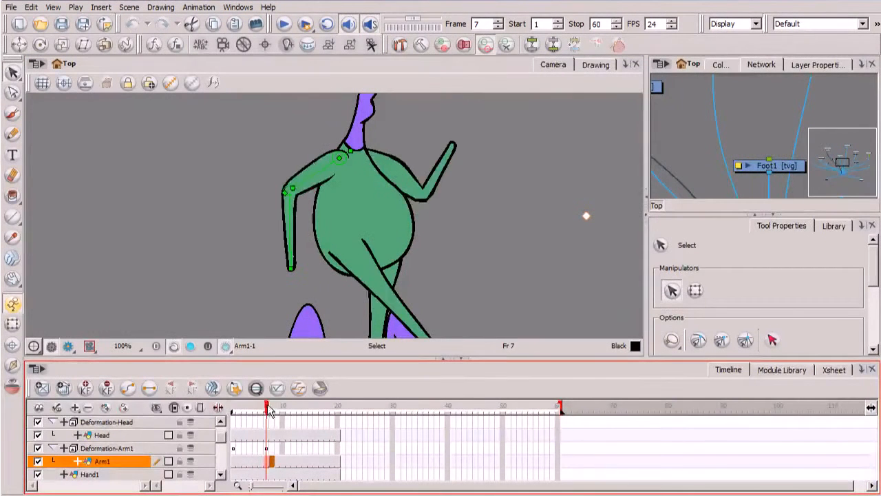
click(271, 463)
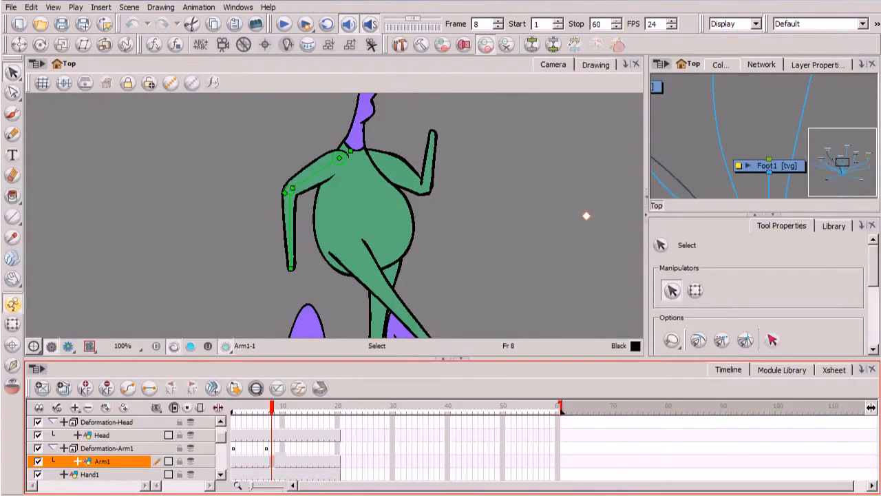
drag(273, 412, 275, 412)
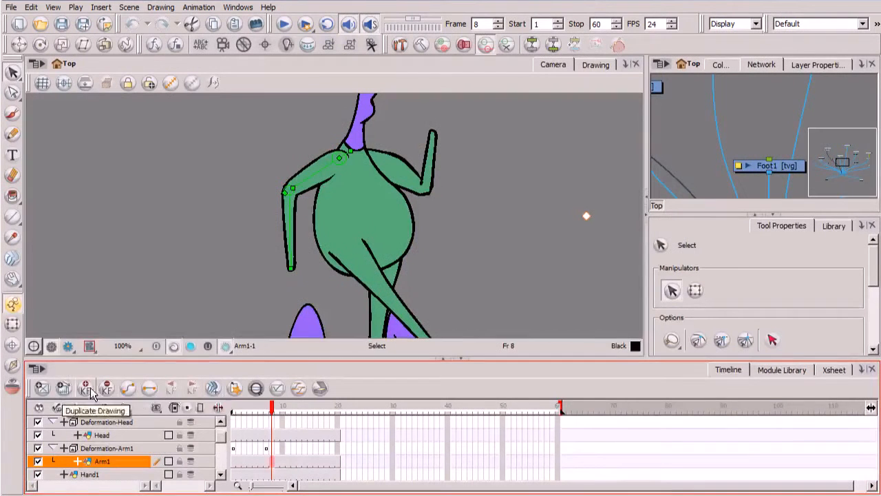
click(237, 7)
mouse_move(257, 60)
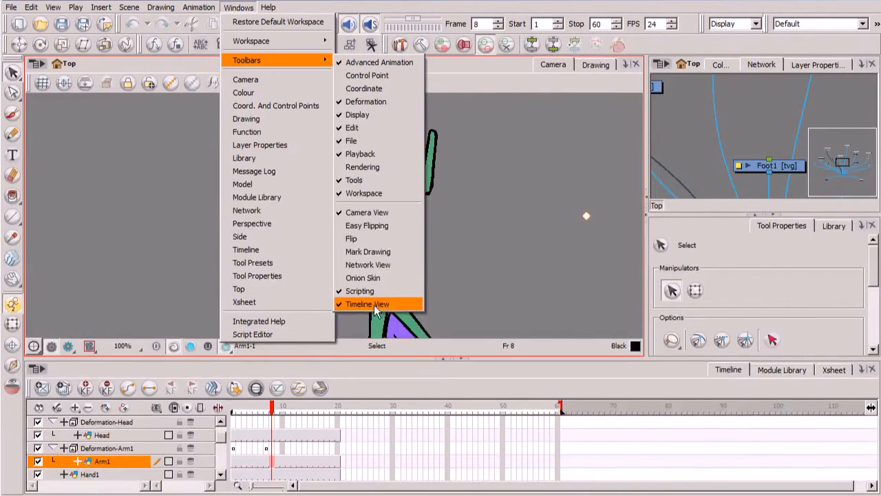
click(127, 374)
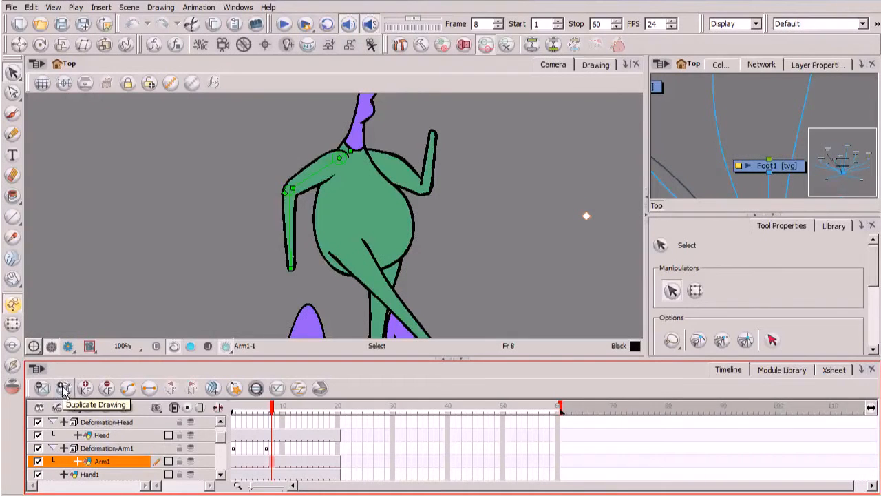
click(63, 390)
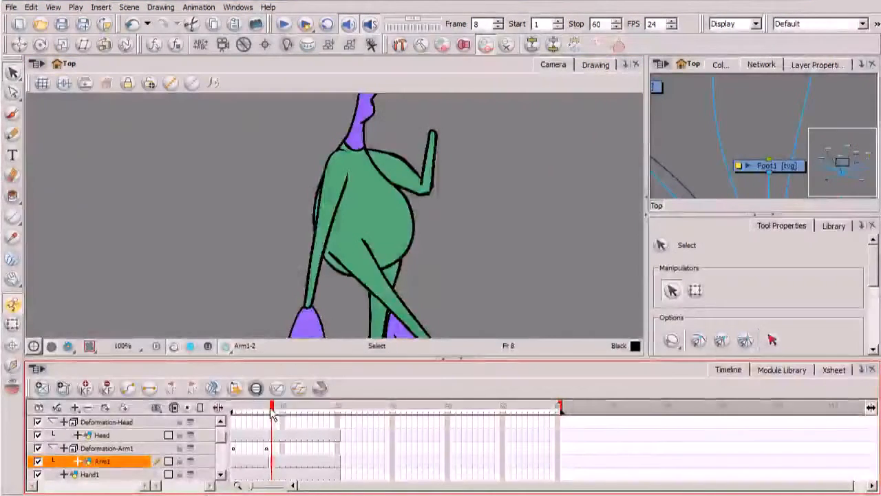
Step: Compare Arm1's deformation chain across frames 1, 7 and 8, activating the Rigging tool on the duplicated drawing at frame 8
click(231, 409)
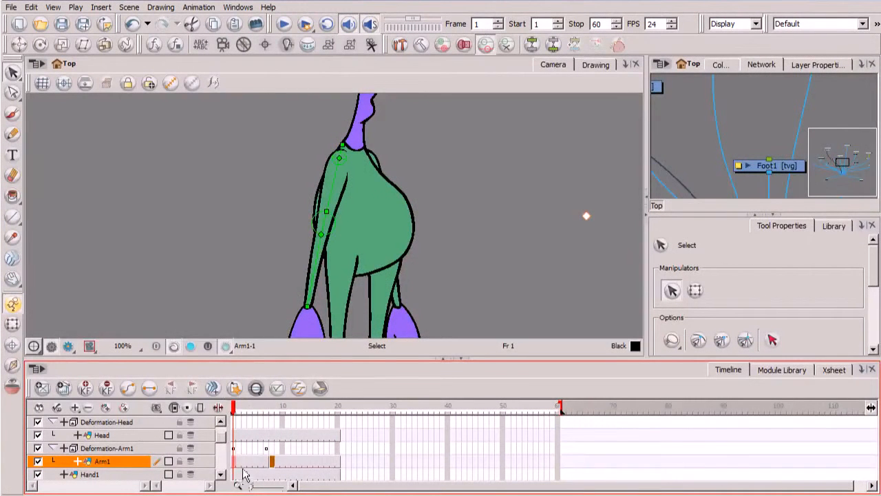
drag(234, 411, 273, 413)
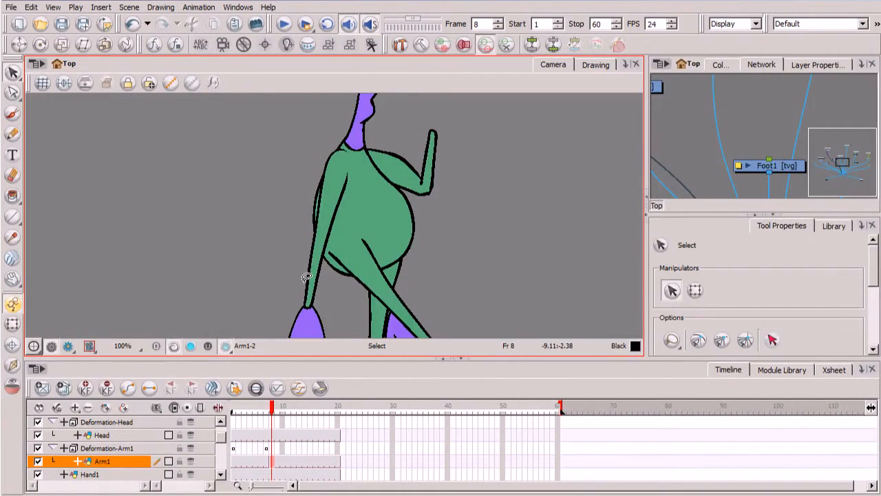
click(400, 45)
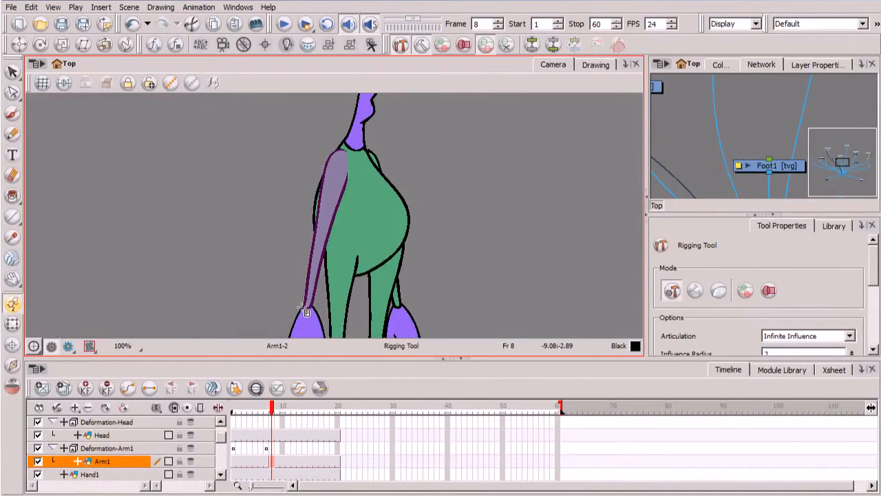
click(268, 410)
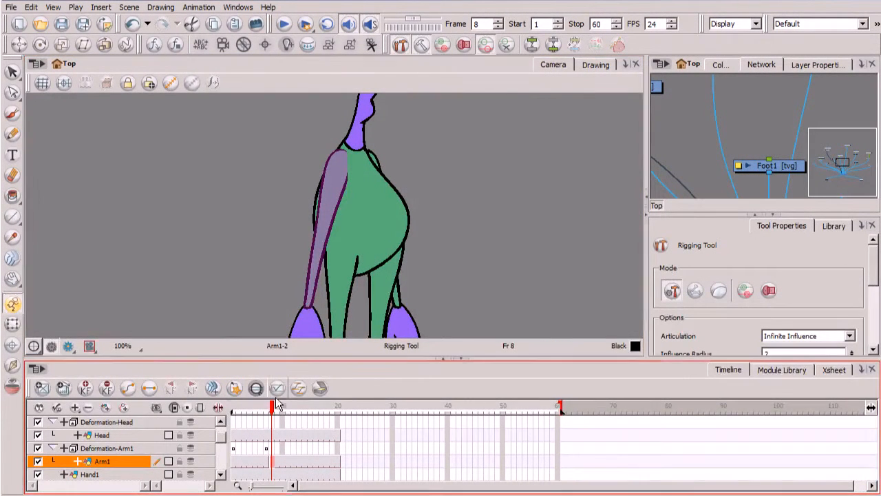
drag(269, 405, 268, 405)
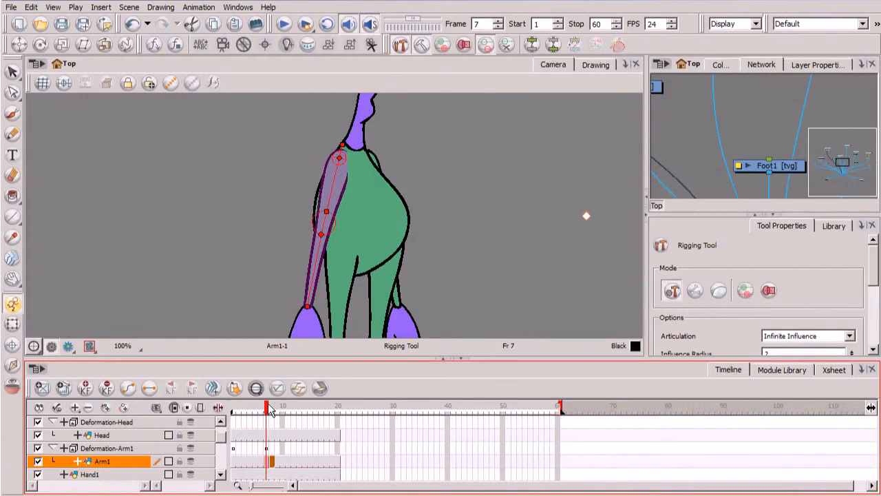
click(272, 408)
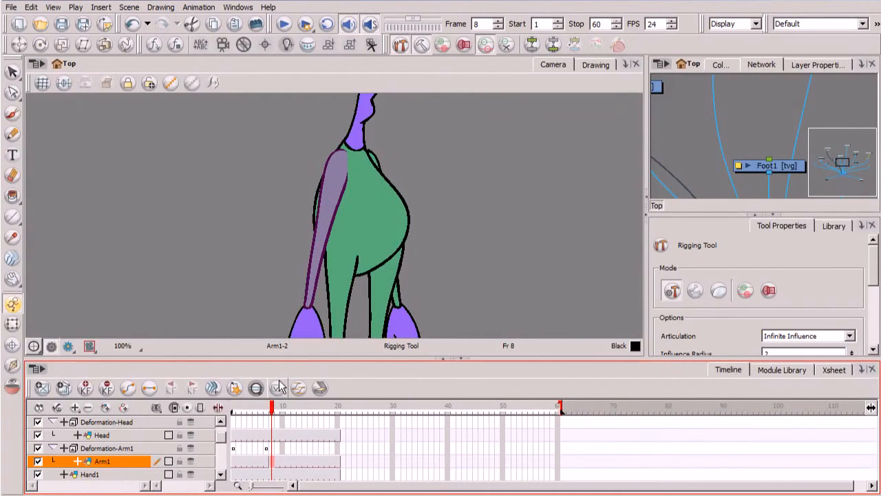
Step: Create a curve deformation chain on the duplicated arm drawing at frame 8, running from the shoulder through the elbow to the wrist
click(670, 291)
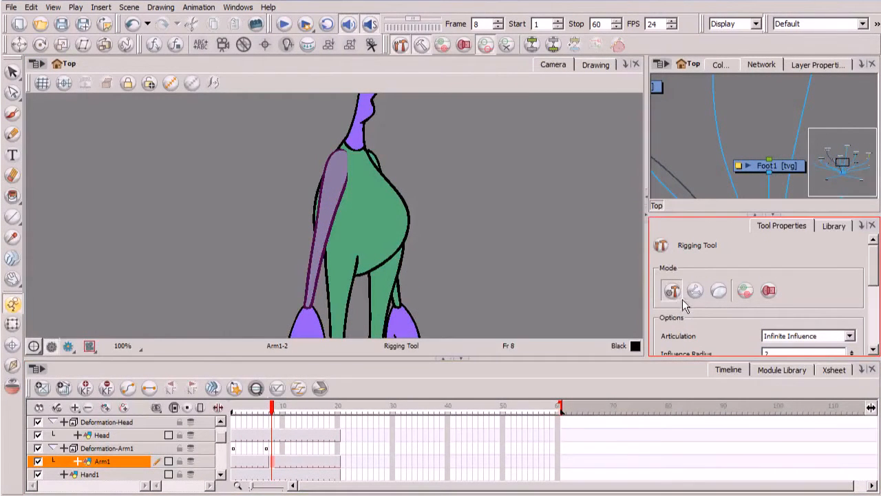
click(718, 292)
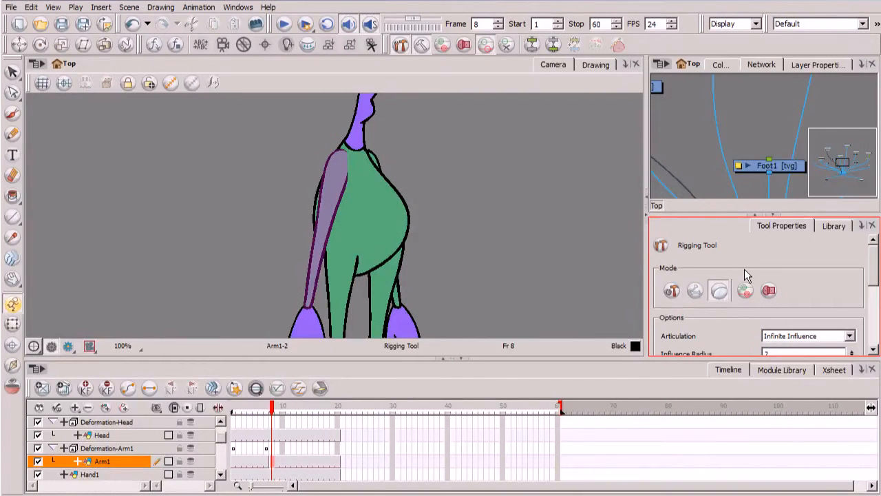
click(333, 158)
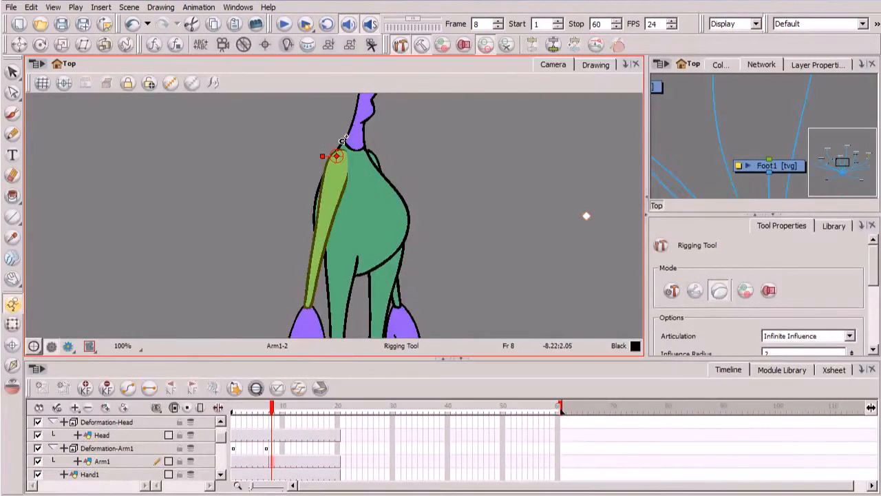
click(317, 225)
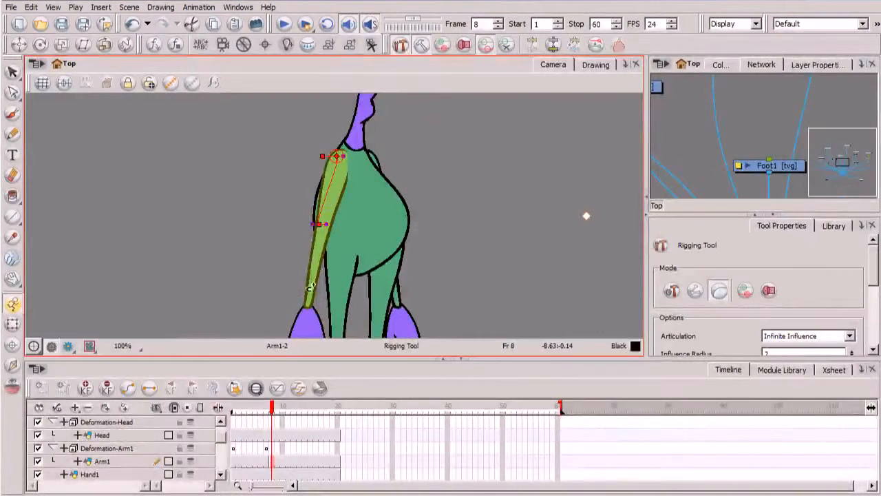
click(303, 311)
Step: Adjust the elbow and wrist handles of the new curve with the Transform tool so the curve follows the length of the arm
click(14, 324)
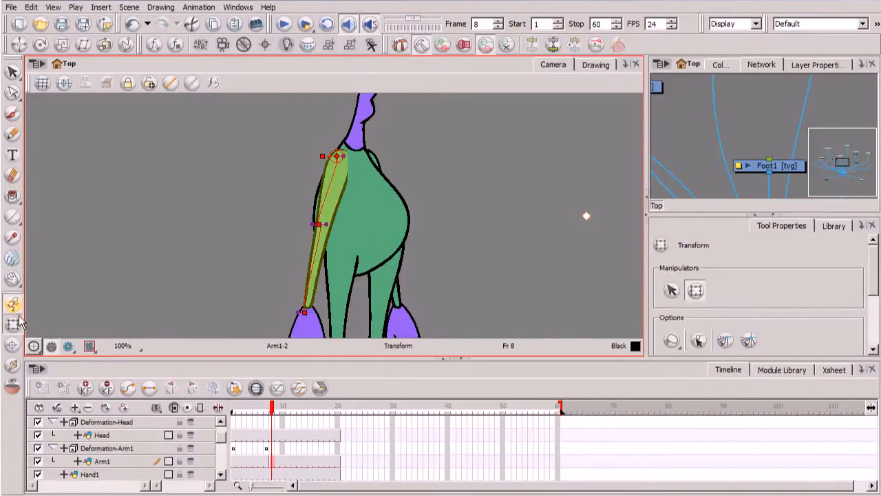
key(2)
key(2)
key(2)
key(2)
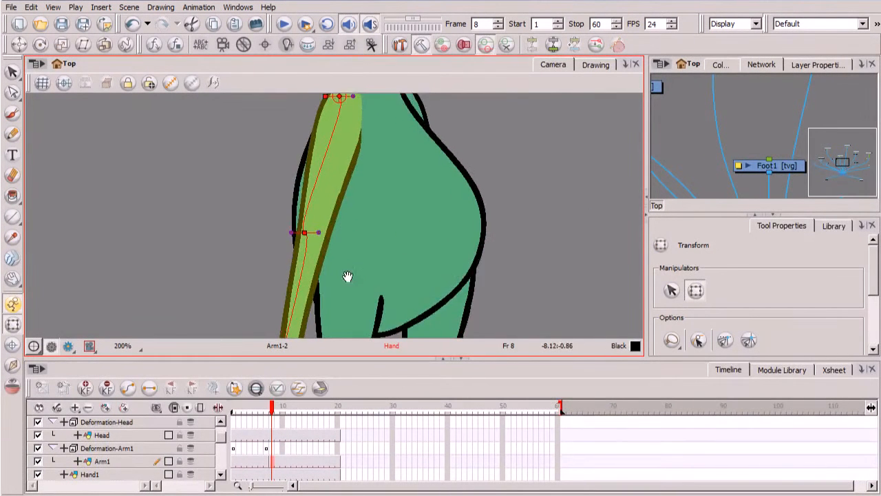
drag(348, 276, 427, 166)
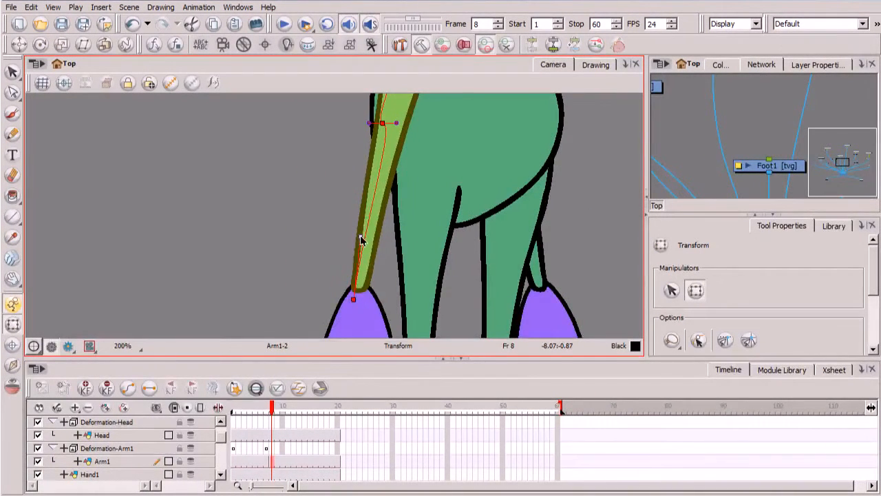
drag(392, 199, 351, 308)
drag(355, 232, 341, 268)
drag(370, 207, 371, 267)
drag(392, 157, 363, 164)
drag(350, 301, 361, 168)
drag(356, 284, 360, 223)
drag(338, 258, 336, 258)
Step: Align the curve's shoulder handle with the direction of the upper arm
drag(401, 95, 375, 225)
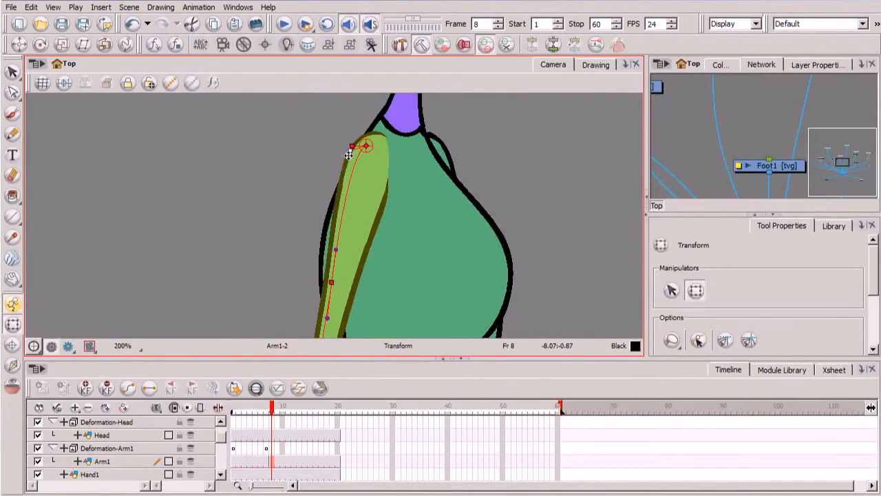
scroll(400, 282, down, 2)
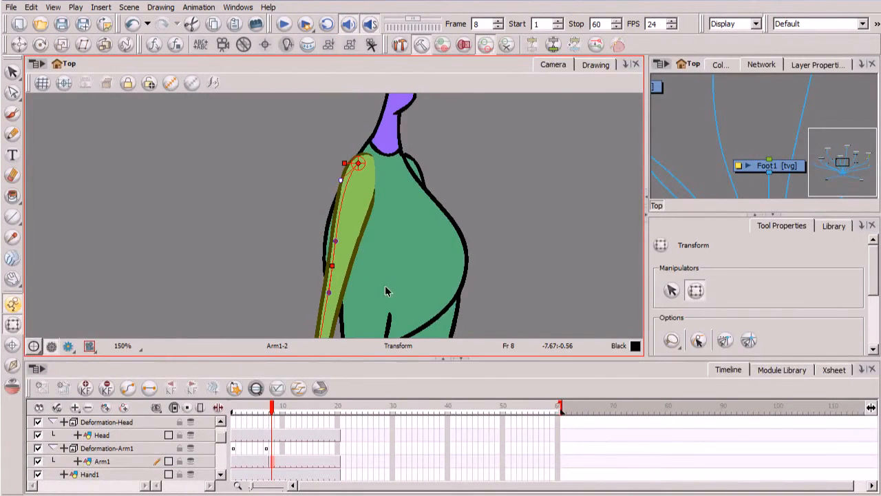
mouse_move(374, 309)
mouse_down()
mouse_move(373, 236)
mouse_move(371, 244)
mouse_up()
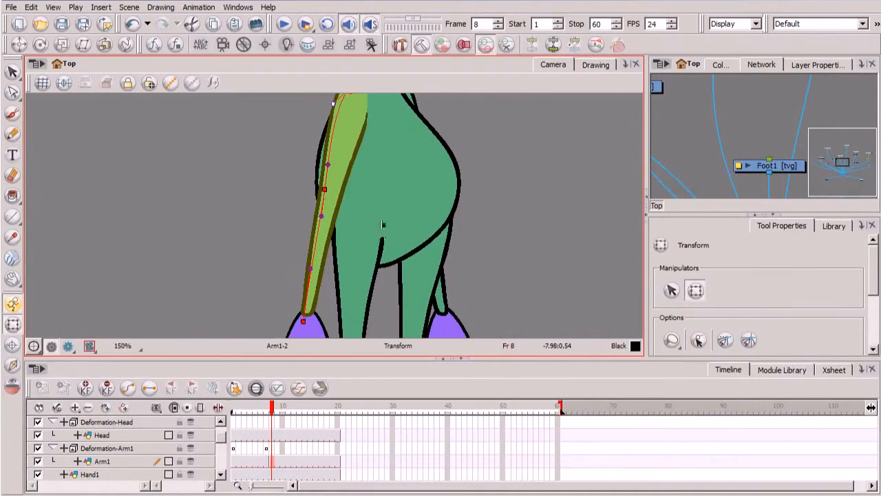
Step: Turn off Setup Mode and select the Deformation-Arm1 group
key(2)
click(422, 44)
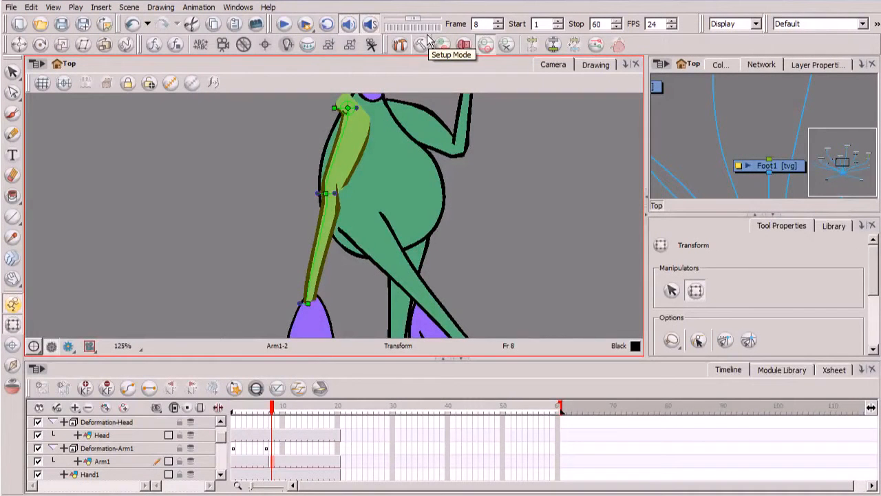
click(119, 448)
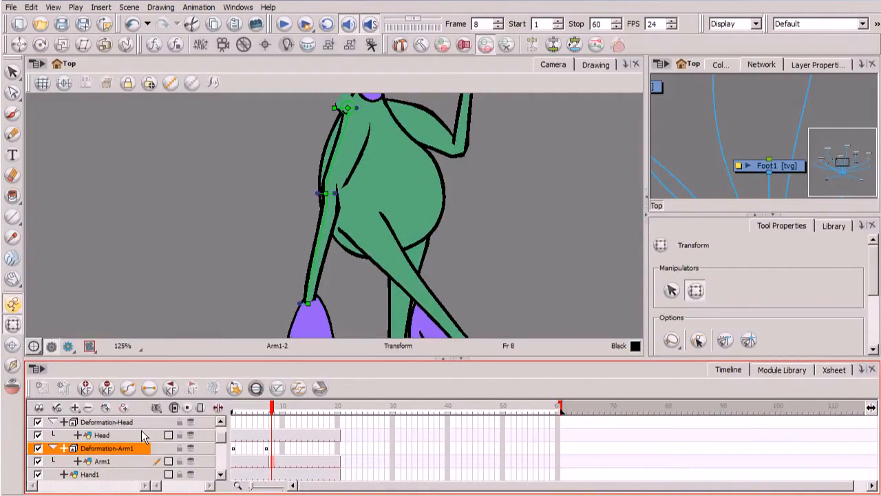
Step: Reset the Arm1 deformation at frame 8 to its resting position and play back through the preceding frames
click(597, 46)
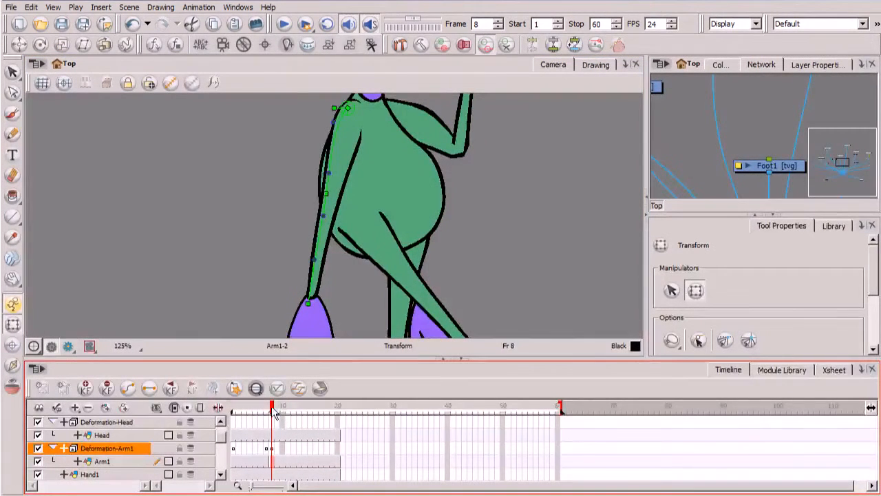
drag(272, 412, 272, 411)
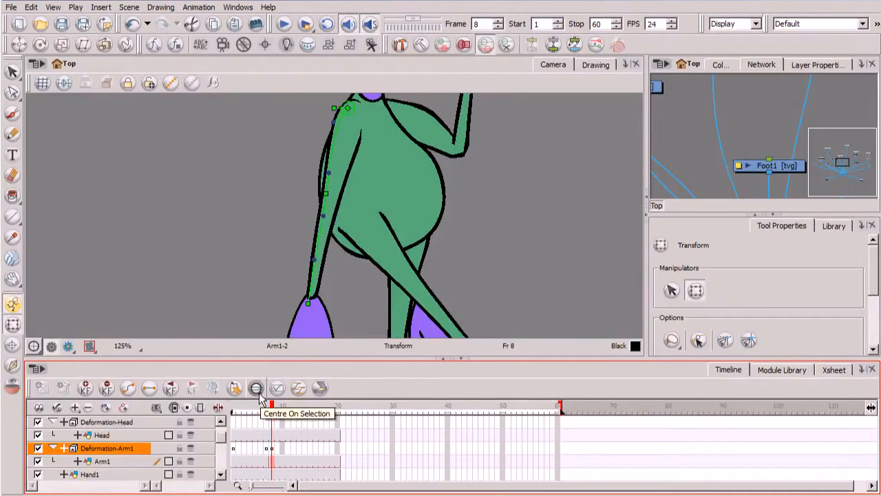
key(space)
drag(379, 185, 371, 227)
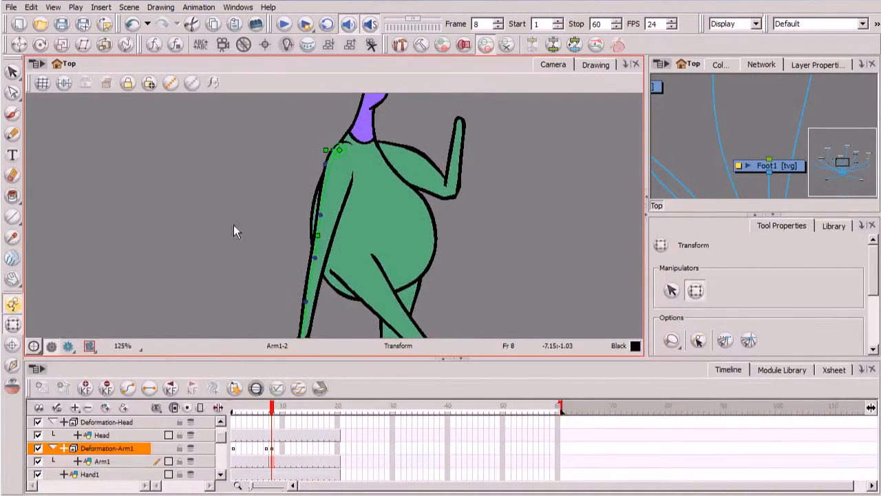
drag(379, 299, 395, 270)
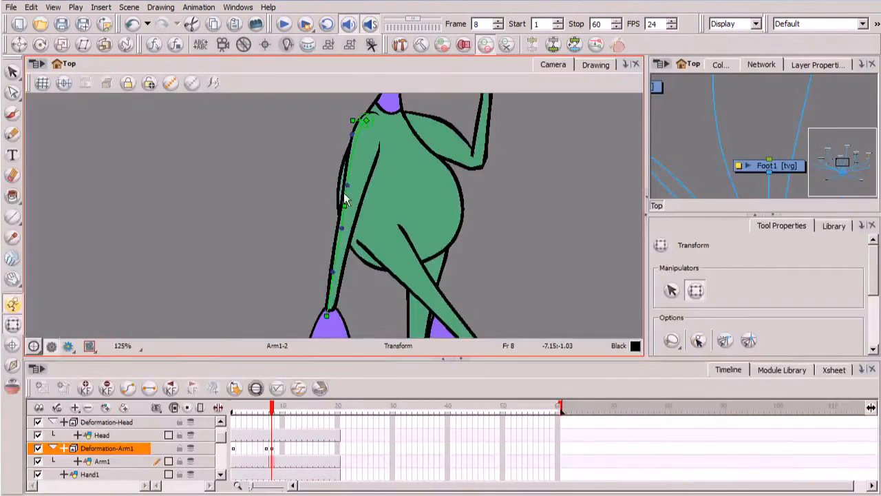
drag(274, 413, 250, 417)
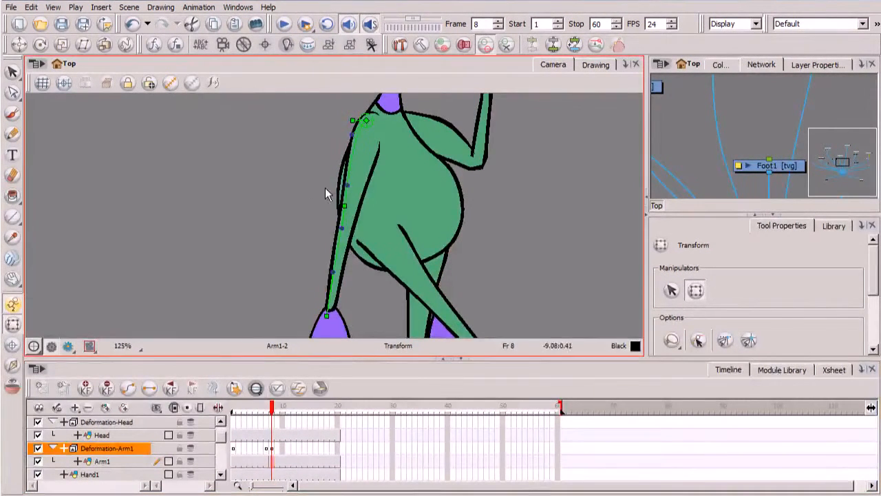
Step: Turn on onion skinning and bend the curve-rigged arm at frame 8 to match the pose of the previous drawing
click(12, 390)
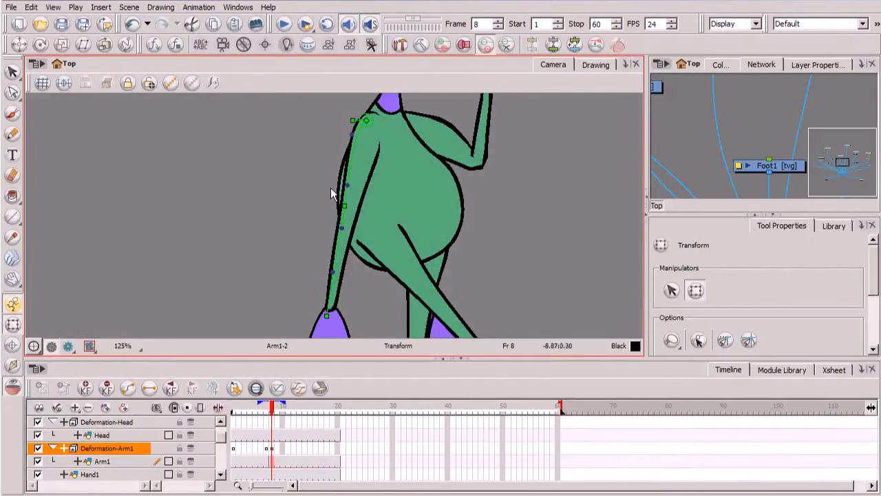
click(349, 119)
drag(349, 119, 348, 95)
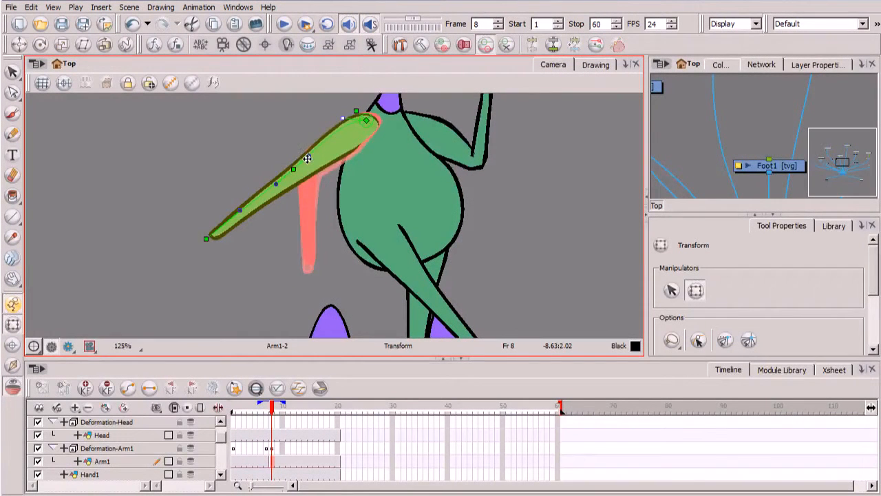
drag(294, 168, 299, 164)
drag(208, 238, 306, 277)
drag(311, 237, 318, 238)
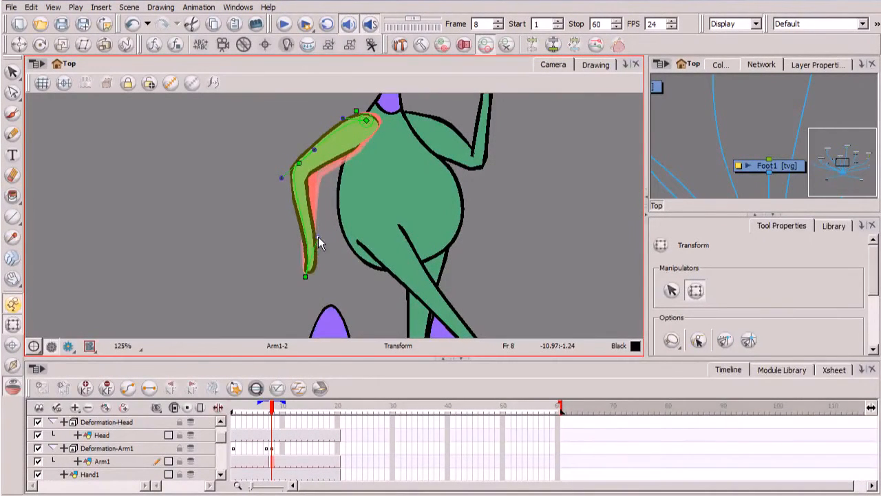
drag(281, 178, 303, 159)
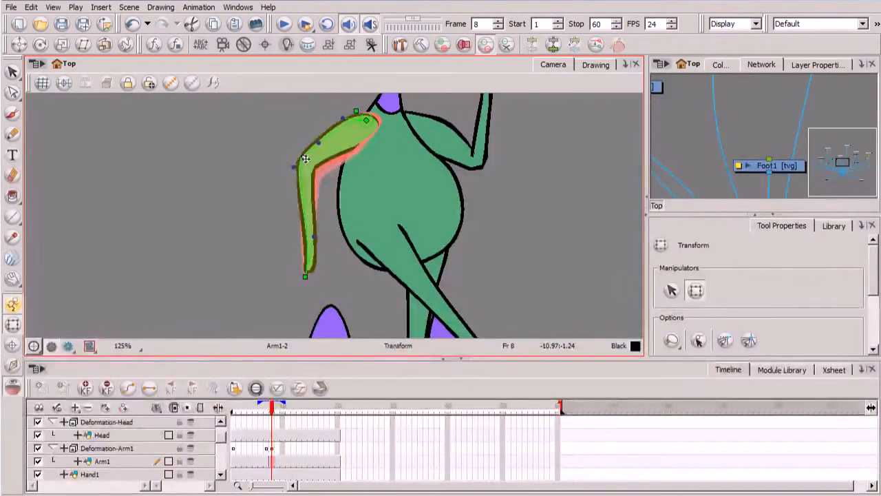
Step: Narrow the onion skin range to one frame on each side and fine-tune the upper-arm curve at frame 8
click(272, 406)
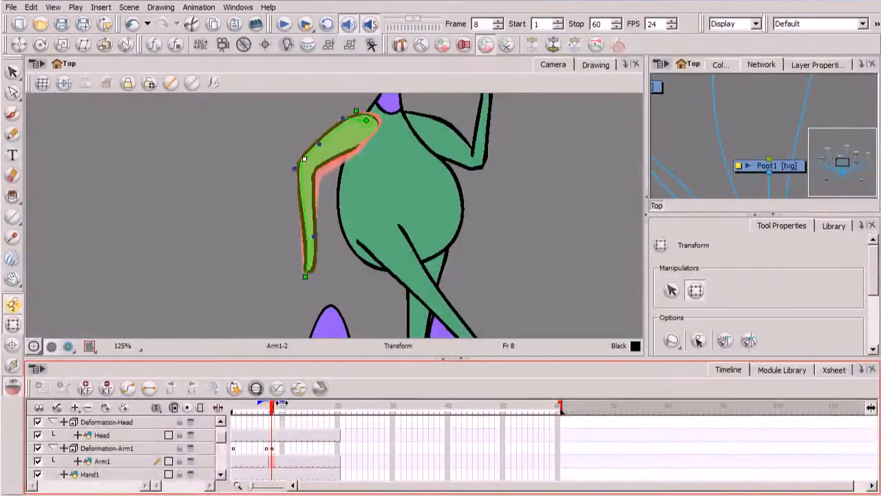
mouse_move(266, 406)
mouse_down()
mouse_move(259, 409)
mouse_move(272, 407)
mouse_up()
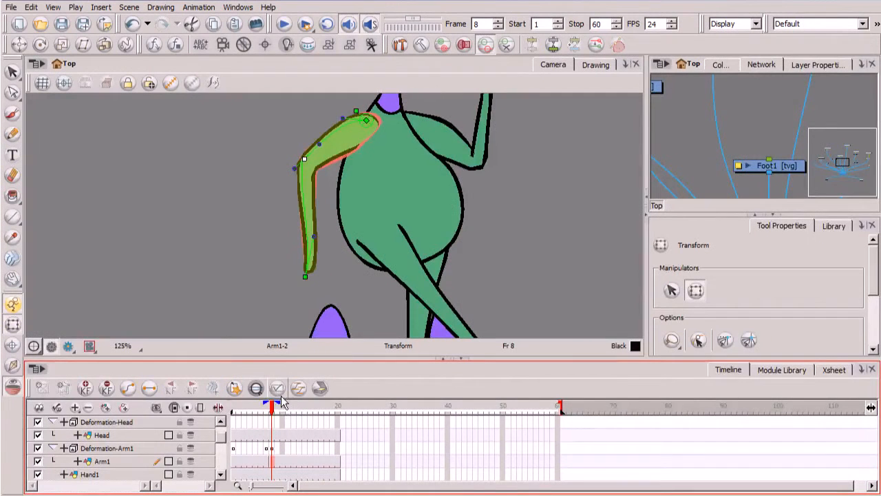
mouse_move(270, 406)
mouse_down()
mouse_move(287, 410)
mouse_move(271, 411)
mouse_move(274, 404)
mouse_up()
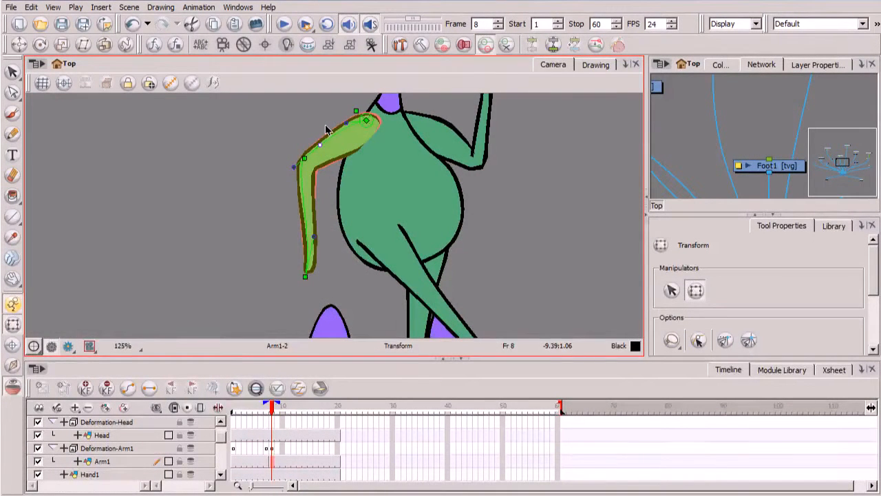
Step: At frame 14, raise the arm out to the side and shape its shoulder, elbow and wrist into a flowing curve
drag(272, 406, 305, 413)
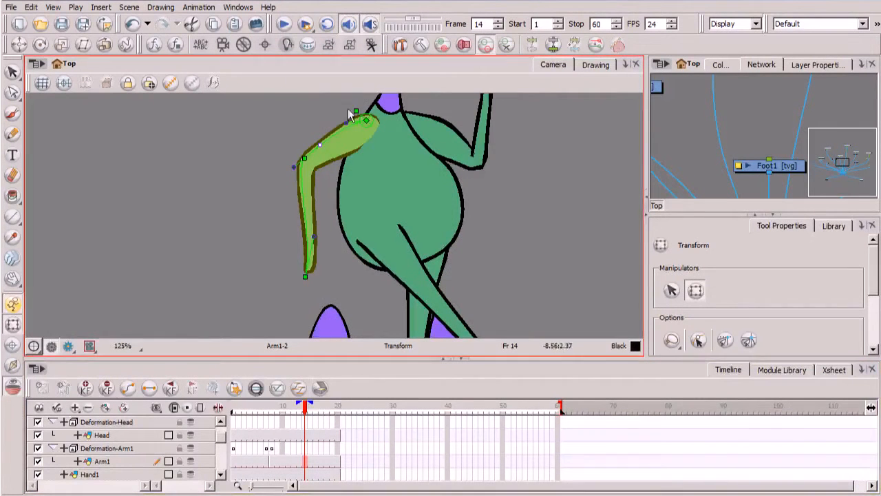
drag(354, 112, 359, 86)
key(space)
drag(326, 230, 424, 305)
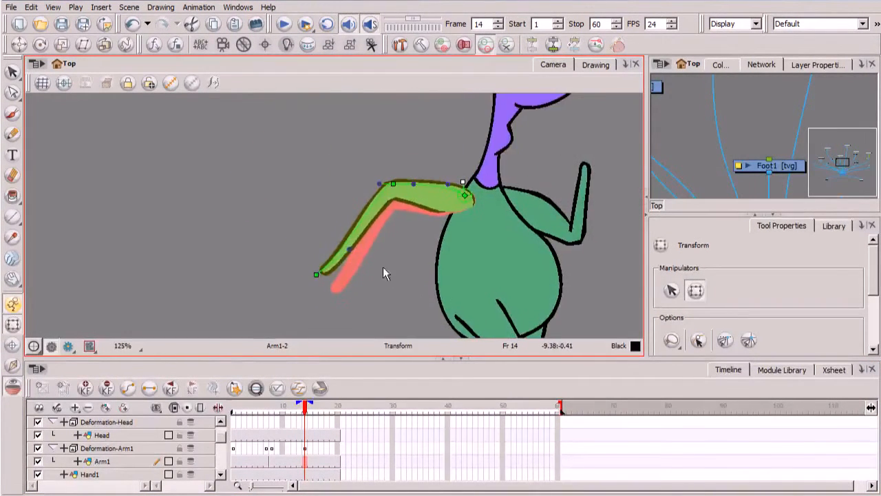
drag(317, 276, 287, 174)
drag(392, 184, 418, 173)
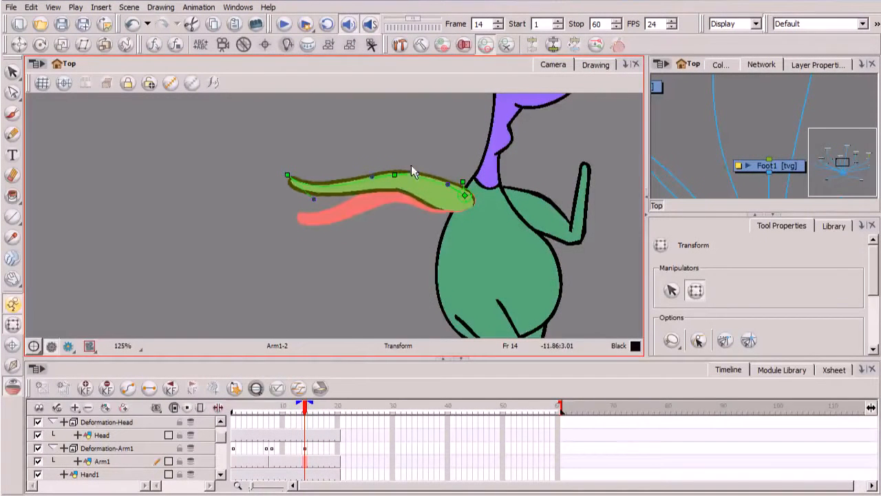
mouse_move(303, 405)
mouse_down()
mouse_move(252, 407)
mouse_move(306, 411)
mouse_up()
key(space)
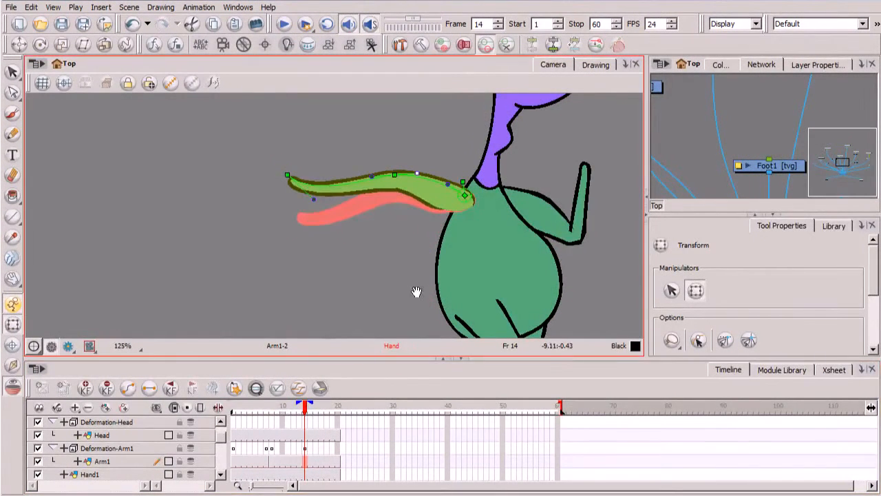
drag(416, 291, 353, 285)
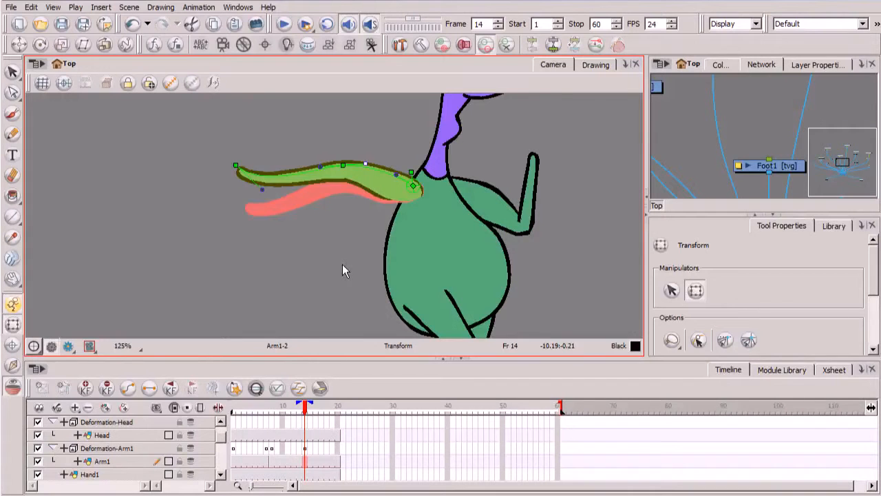
Step: Compare the arm poses at frames 7 and 8 to check the switch between the two drawings, ending at frame 14
mouse_move(301, 408)
mouse_down()
mouse_move(232, 418)
mouse_move(274, 427)
mouse_move(232, 424)
mouse_move(299, 423)
mouse_move(307, 427)
mouse_move(233, 426)
mouse_move(310, 432)
mouse_move(274, 419)
mouse_up()
click(269, 461)
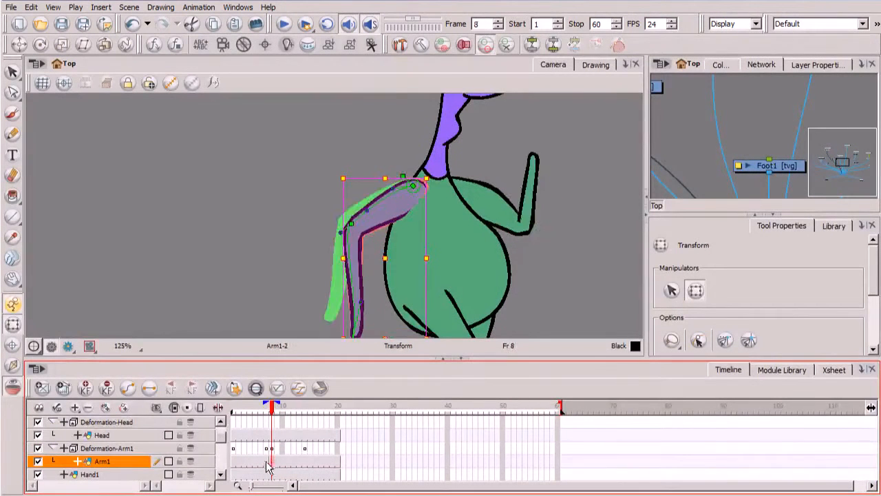
click(273, 461)
click(267, 462)
click(273, 462)
click(267, 462)
click(273, 461)
click(267, 462)
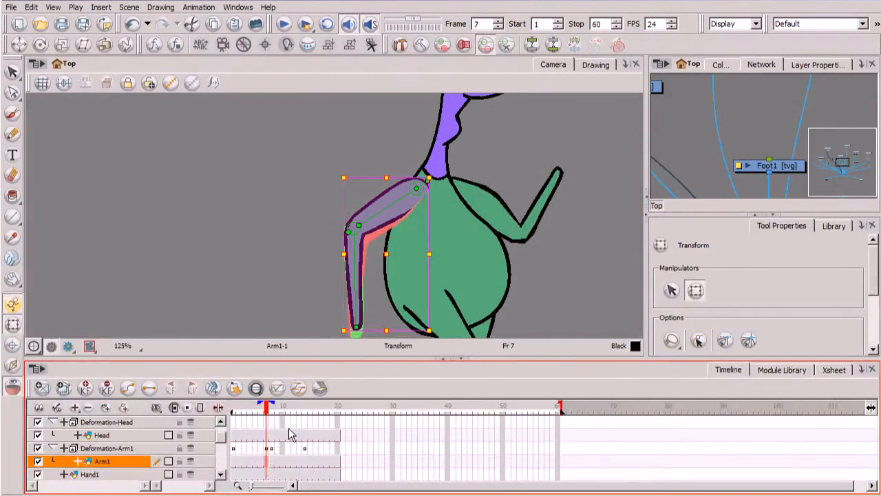
drag(267, 413, 306, 408)
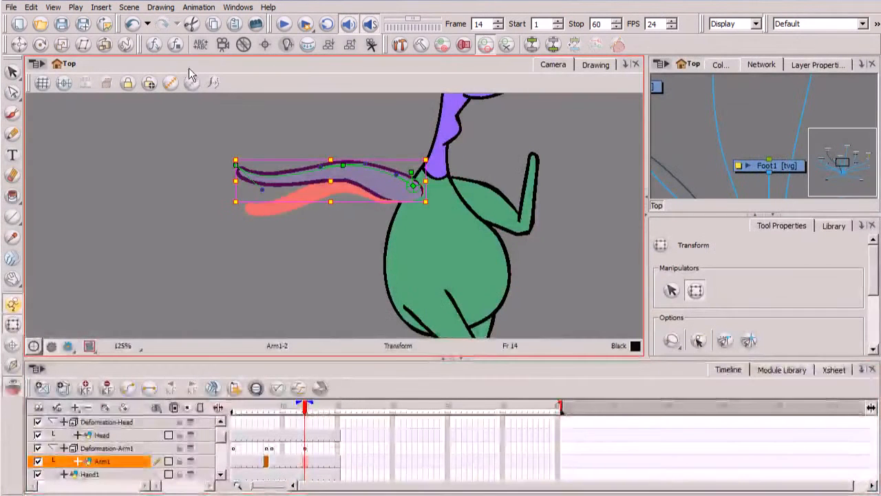
Step: Turn off onion skinning, hide the deformation controls, switch to the Select tool and scrub back to frame 6
click(13, 388)
click(191, 82)
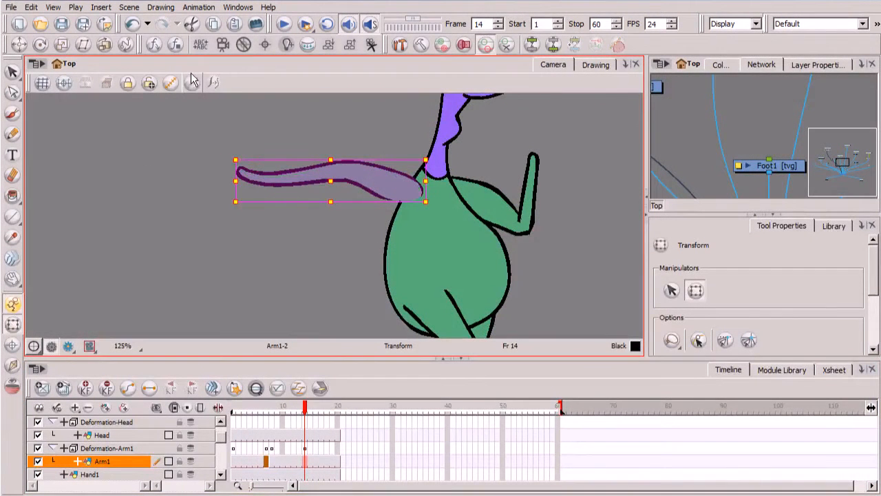
click(12, 72)
drag(303, 409, 267, 411)
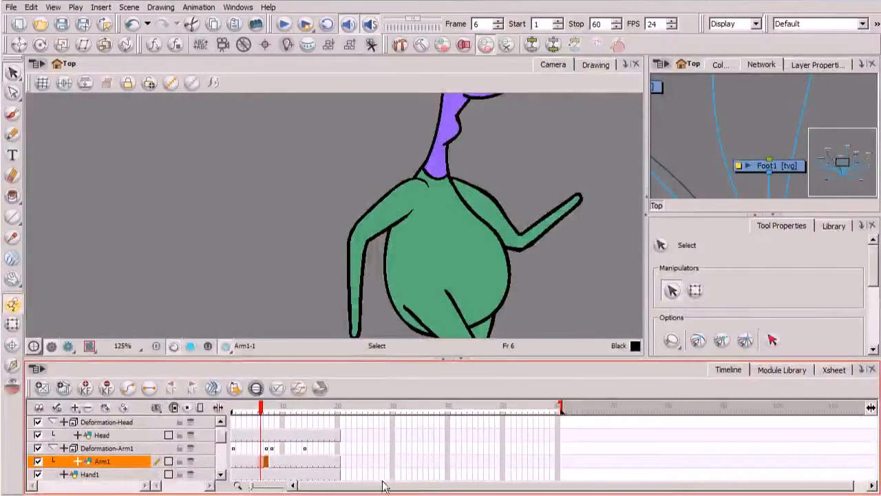
Step: Show the controls of the Deformation-Arm1 group and scrub through the arm animation to frame 15
click(125, 449)
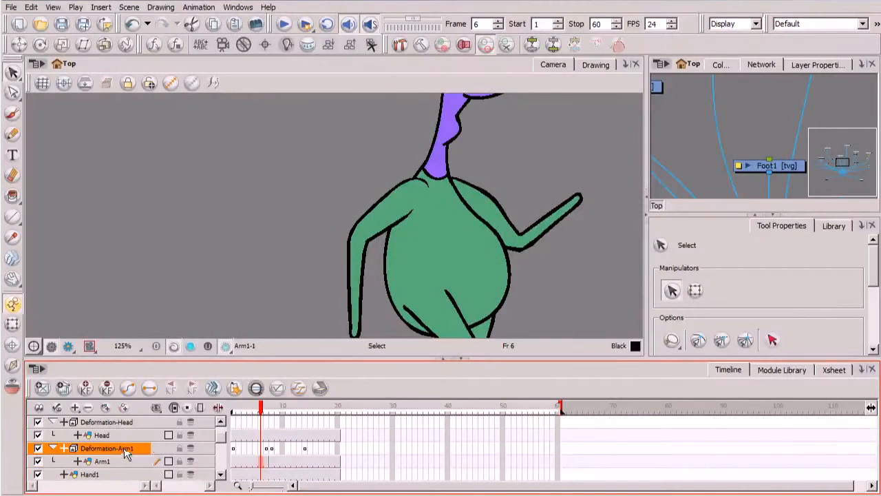
click(268, 413)
click(511, 44)
drag(267, 412, 311, 413)
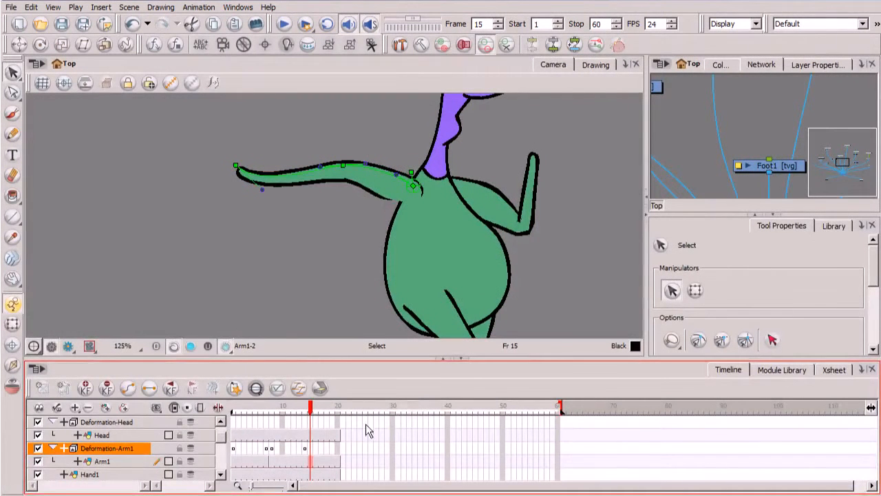
Step: Copy the Arm1 drawing cell at frame 6 and paste it at frame 15 to switch back to the original drawing
click(264, 468)
click(312, 468)
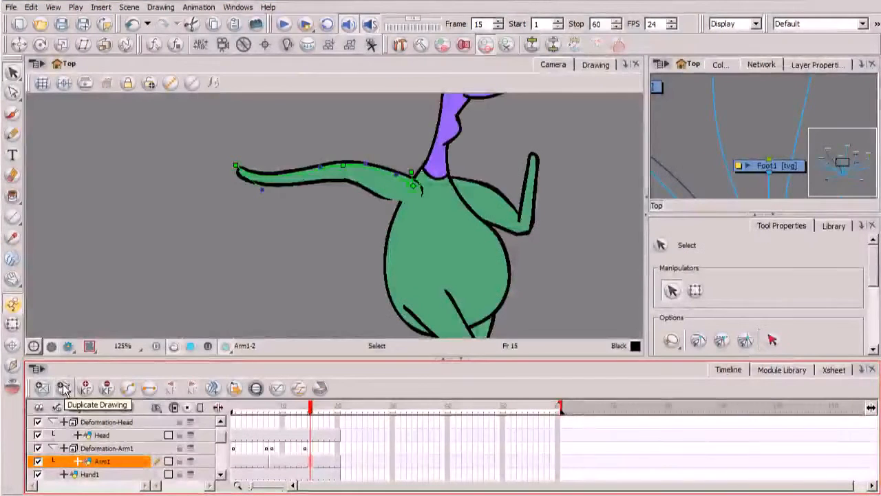
click(265, 468)
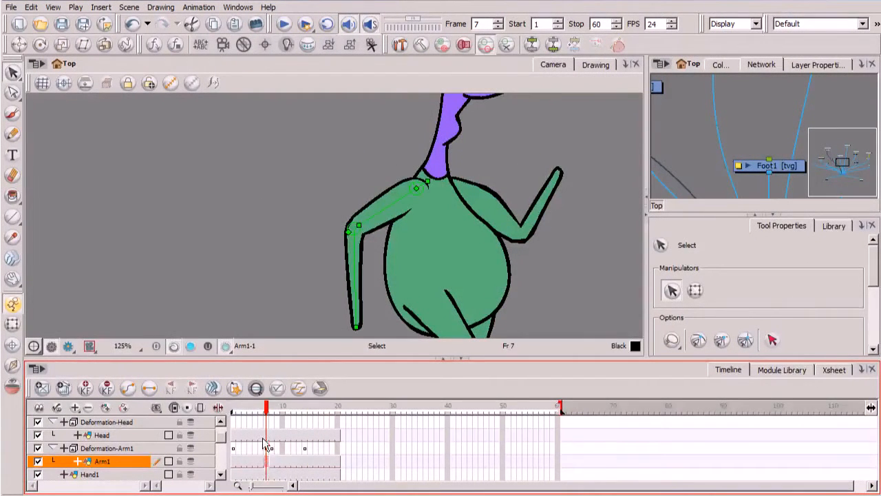
click(260, 466)
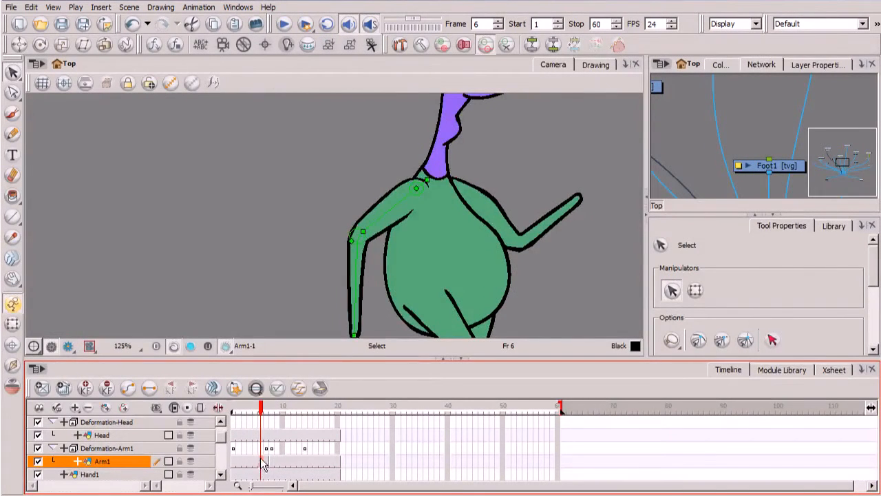
right_click(261, 465)
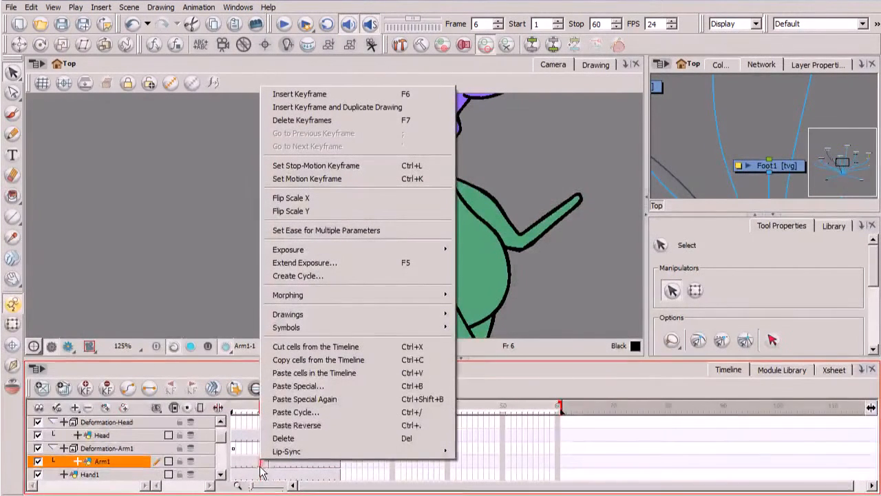
click(334, 359)
click(311, 461)
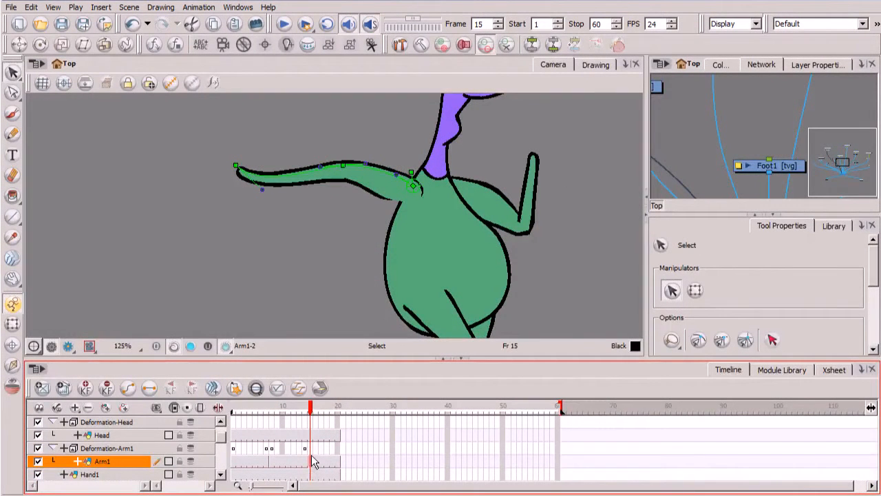
right_click(310, 465)
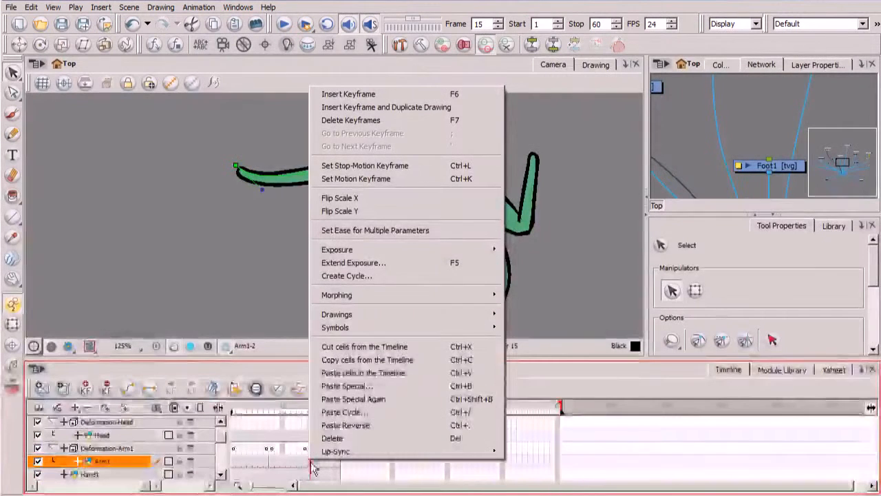
click(365, 374)
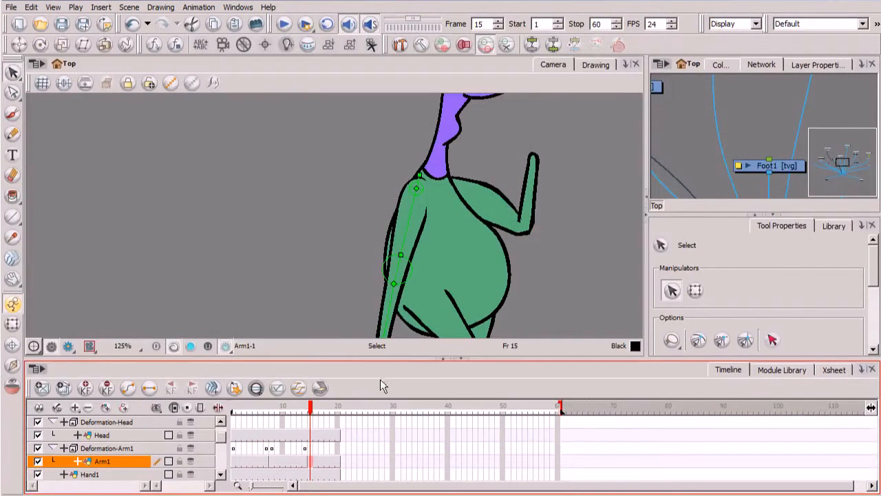
Step: Select the Deformation-Arm1 group and widen the Network view to make room for its nodes
drag(419, 310, 406, 241)
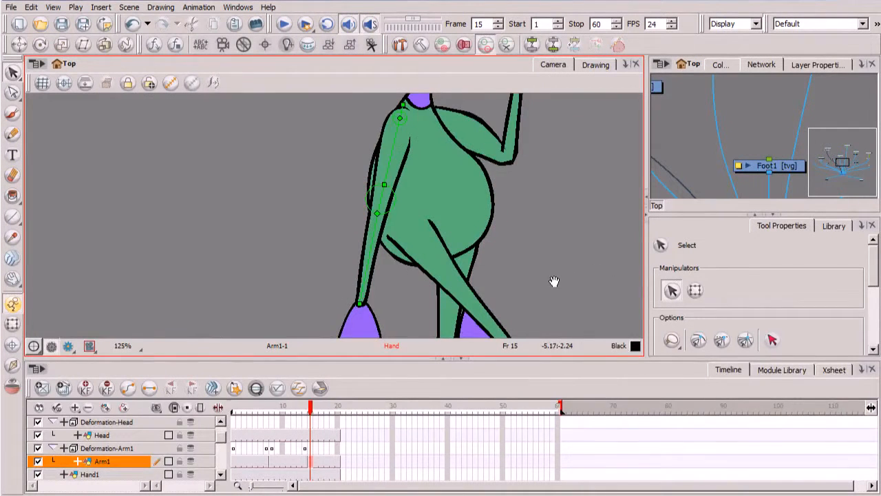
drag(555, 282, 354, 275)
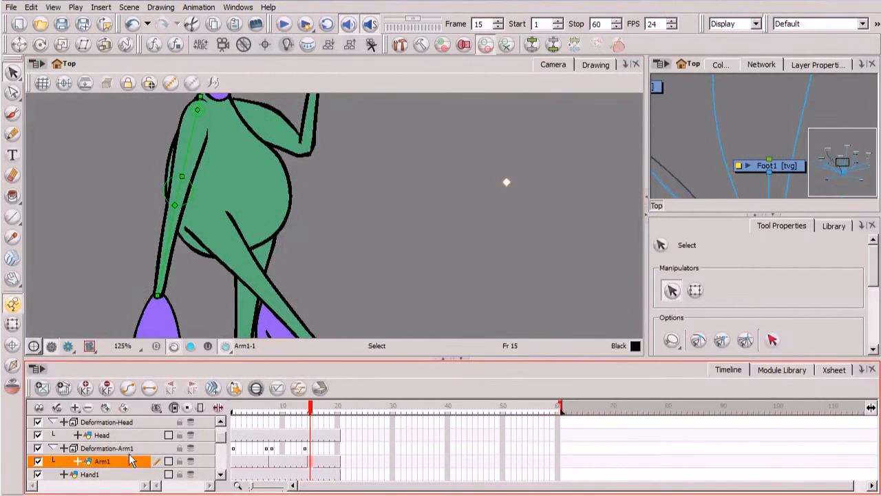
click(137, 449)
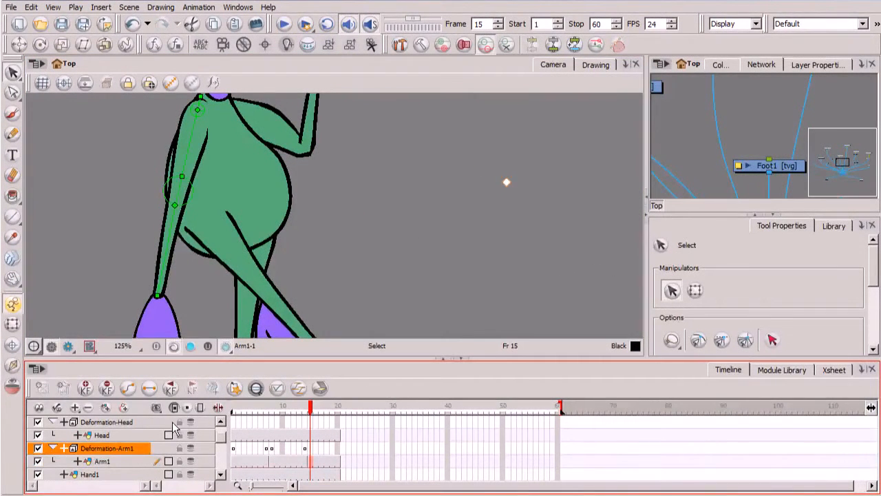
drag(645, 242, 405, 257)
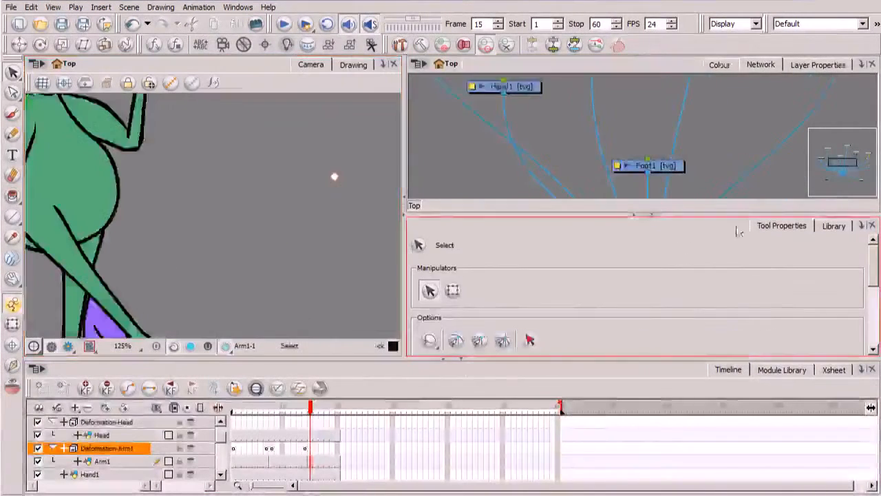
Step: Enlarge the Network view over the tool properties area and move the Deformation-Arm1 group farther above the Arm1 drawing node
click(651, 214)
drag(625, 190, 557, 301)
drag(637, 249, 638, 316)
drag(473, 332, 628, 266)
drag(485, 281, 560, 333)
drag(566, 150, 566, 111)
drag(542, 264, 511, 312)
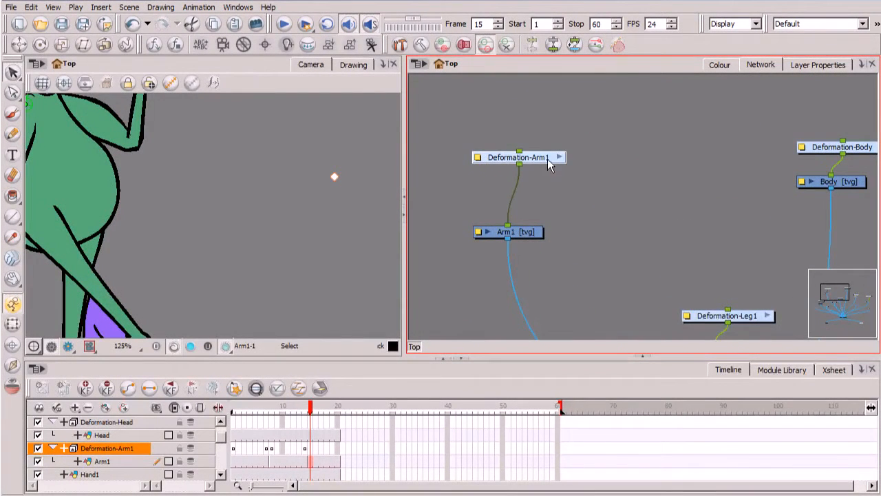
drag(550, 164, 552, 125)
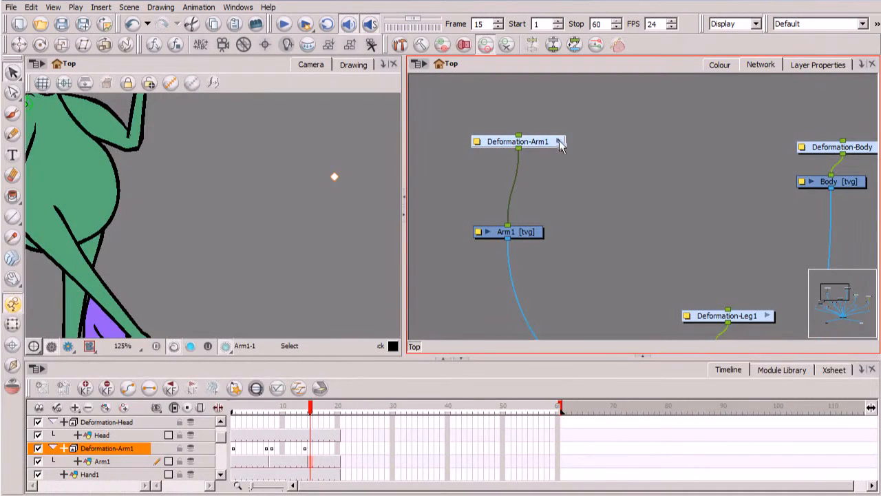
Step: Open the Deformation-Arm1 group and reposition subgroups 1 and 2 so their separate connections are easy to follow
click(560, 143)
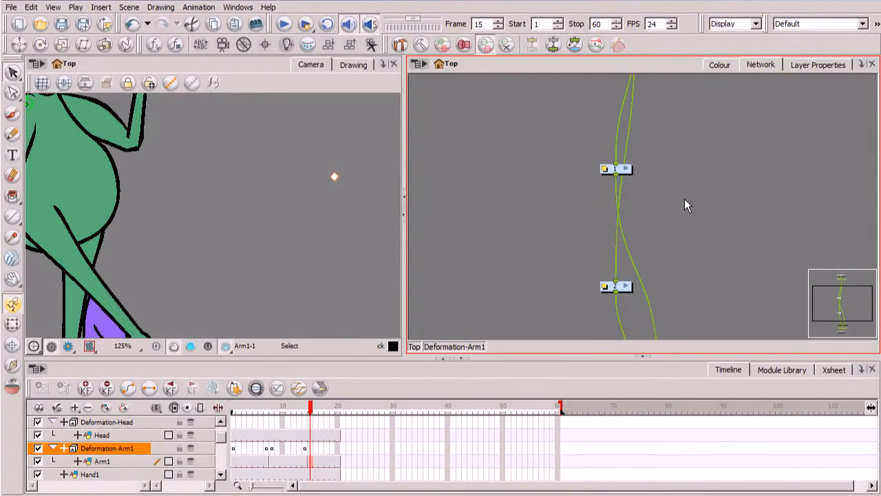
drag(682, 248, 603, 257)
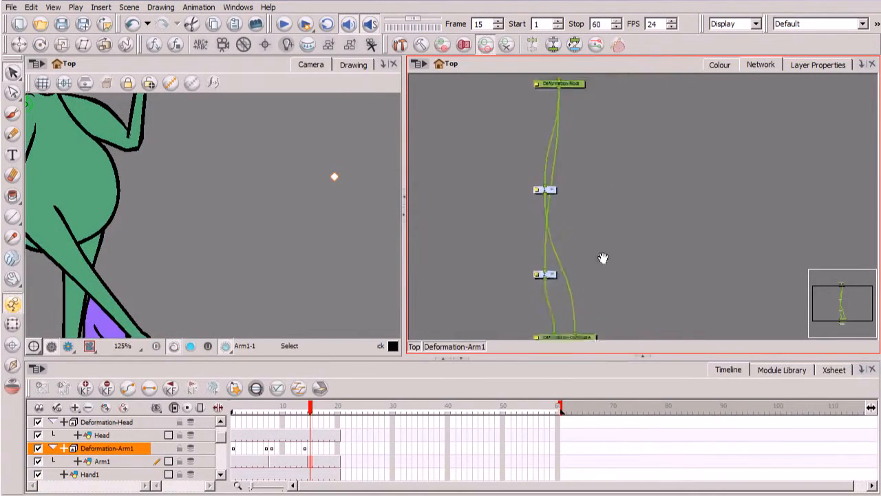
drag(546, 190, 533, 162)
drag(581, 267, 511, 216)
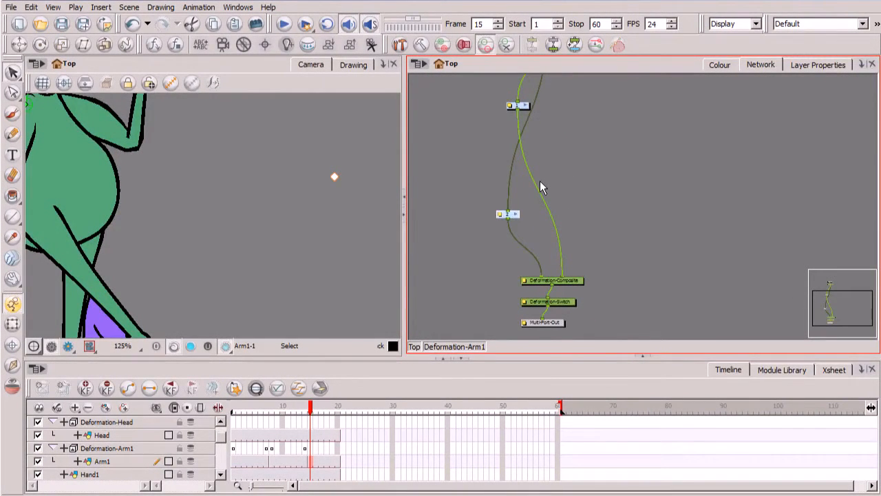
key(2)
drag(518, 121, 514, 188)
drag(494, 153, 486, 149)
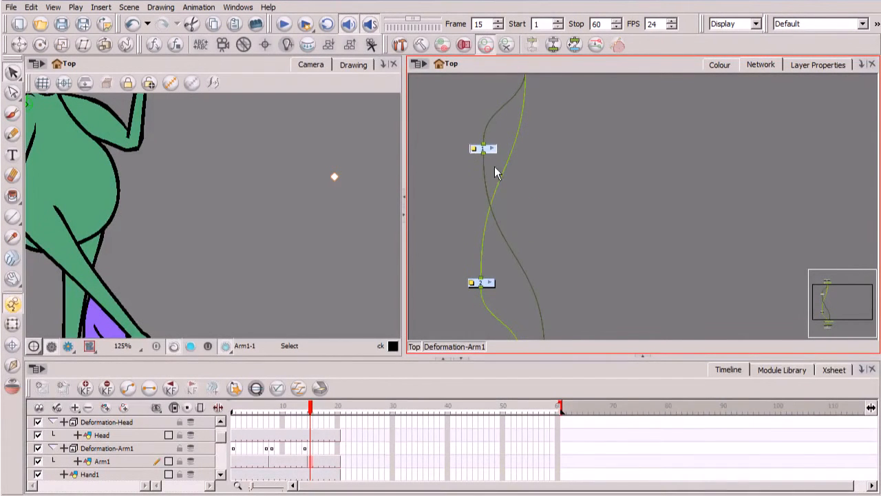
Step: Open subgroup 1 and rearrange the Offset, Bone, Articulation and Bone_1 nodes of its chain
click(492, 148)
drag(636, 175, 616, 338)
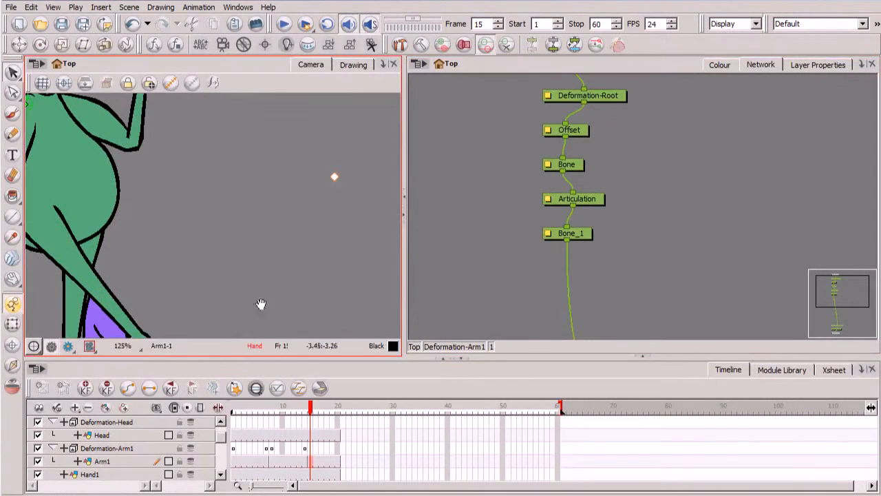
drag(177, 268, 352, 293)
drag(249, 267, 265, 255)
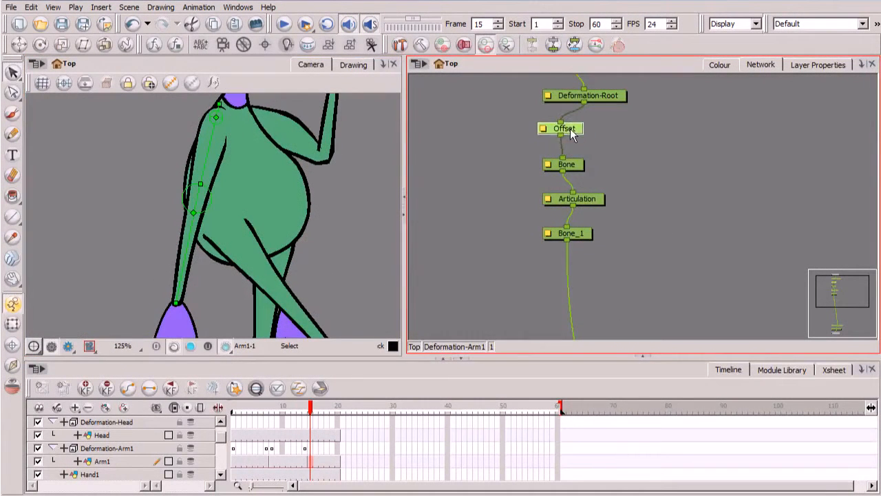
drag(571, 134, 557, 134)
drag(577, 169, 568, 170)
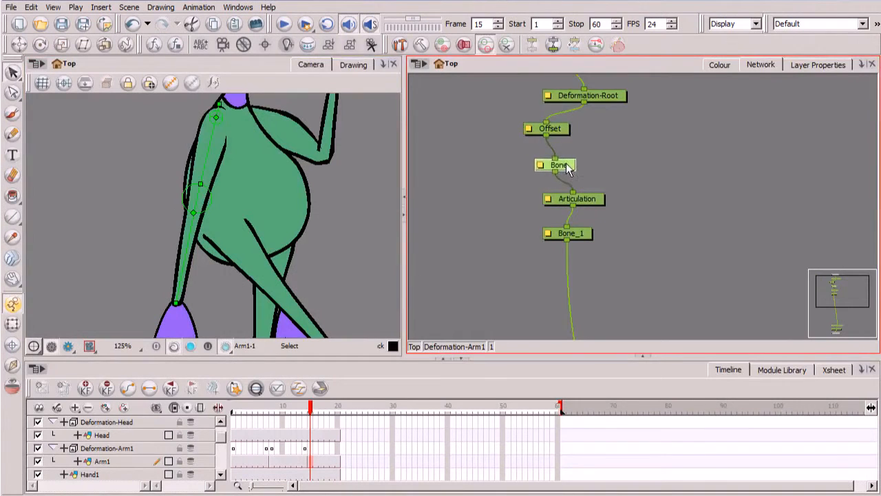
drag(592, 200, 582, 199)
drag(570, 234, 564, 262)
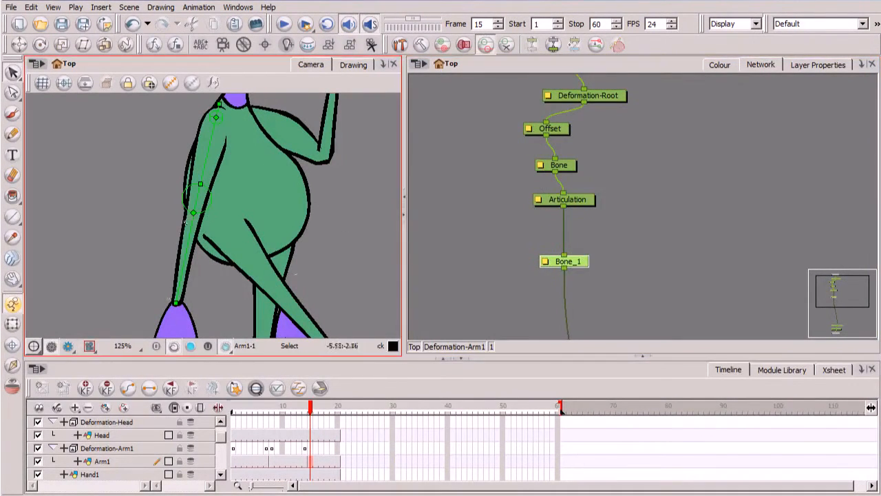
Step: Go back up to the Deformation-Arm1 group, open subgroup 2 and move to frame 14
click(461, 353)
drag(592, 292, 636, 211)
drag(566, 225, 577, 299)
drag(570, 207, 581, 240)
drag(565, 299, 537, 211)
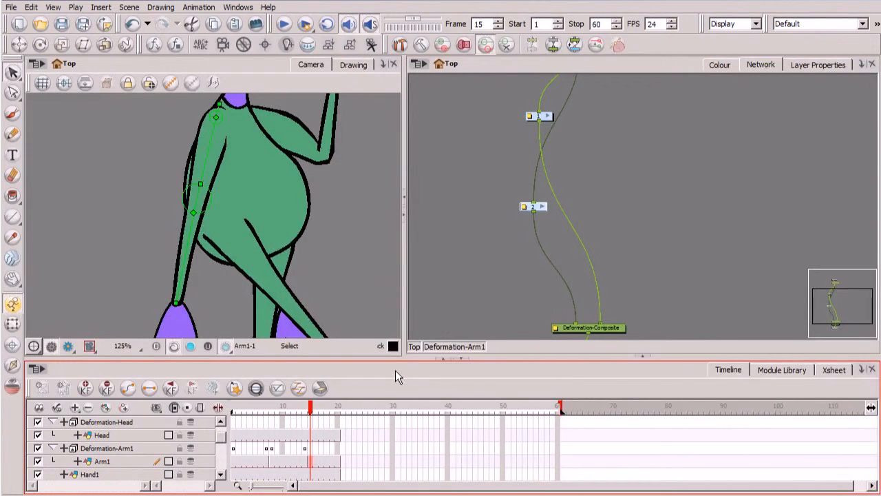
click(543, 207)
drag(311, 410, 305, 410)
Step: Rearrange the Curve and Curve_1 nodes in subgroup 2 and follow the chain down to the Deformation-Composite
drag(681, 157, 624, 266)
drag(618, 175, 614, 270)
drag(613, 301, 631, 281)
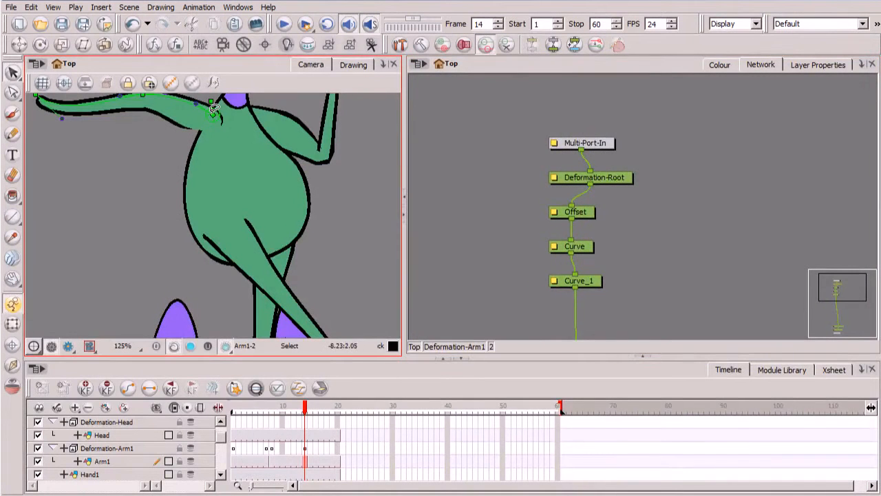
drag(583, 249, 613, 188)
drag(622, 246, 615, 189)
scroll(604, 257, down, 3)
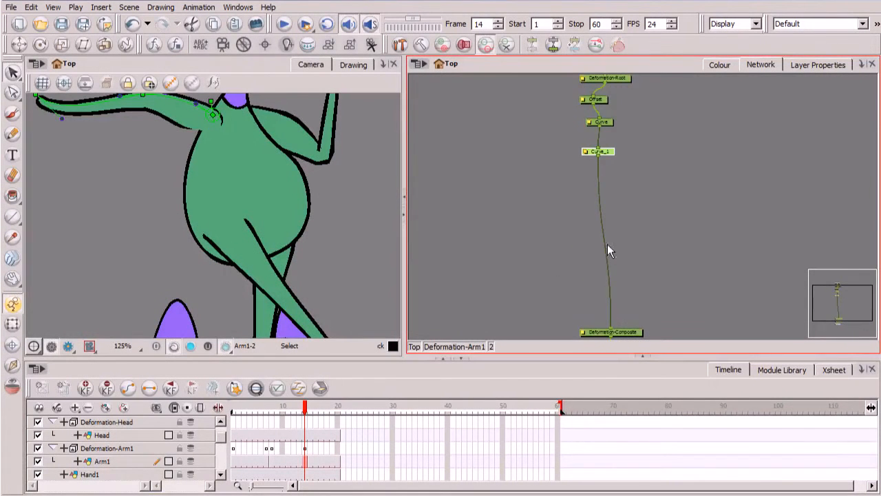
Step: Check the Deformation category of the module library, and return to the timeline
click(783, 371)
click(249, 391)
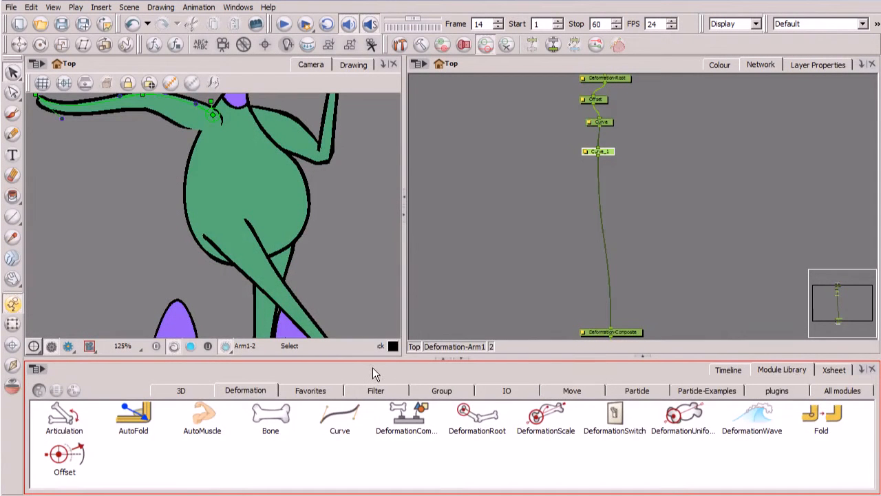
click(728, 370)
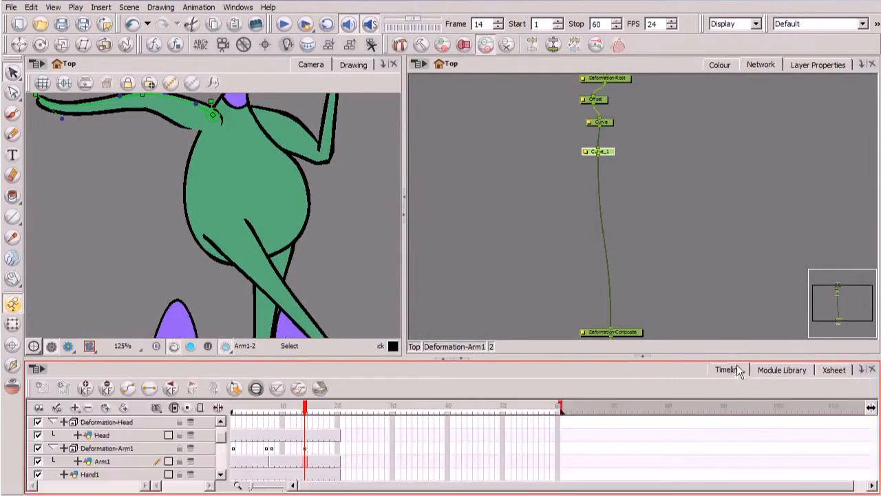
Step: Return to the top level of the node network to view the whole character's structure
click(417, 347)
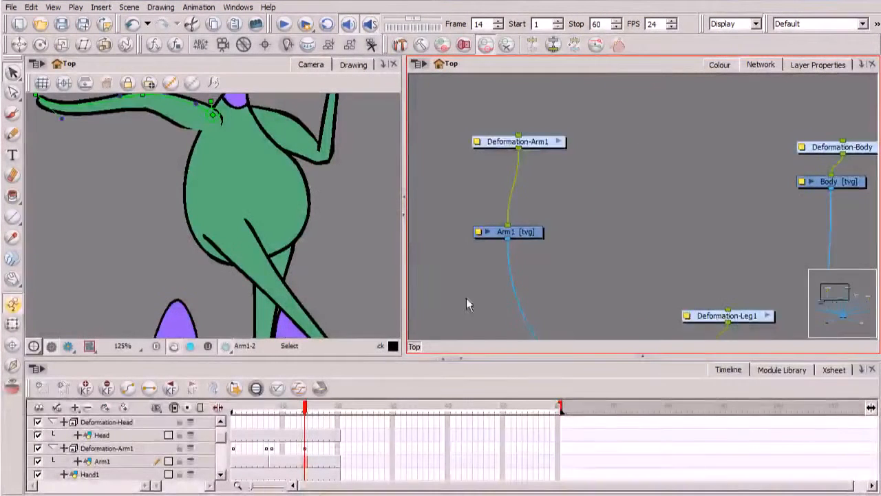
key(2)
key(2)
drag(669, 262, 666, 174)
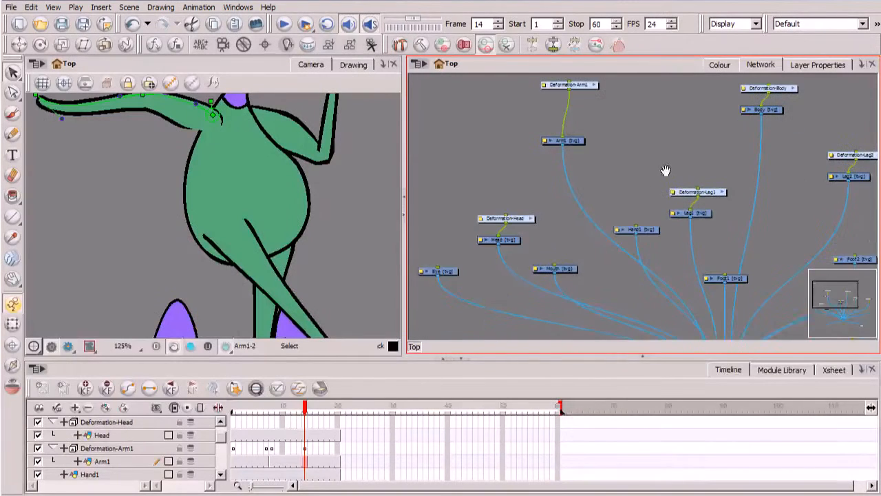
Step: Scrub to frame 11 and compare the Arm1 drawings and their deformation controls at frames 15, 6 and 9
drag(305, 407, 288, 422)
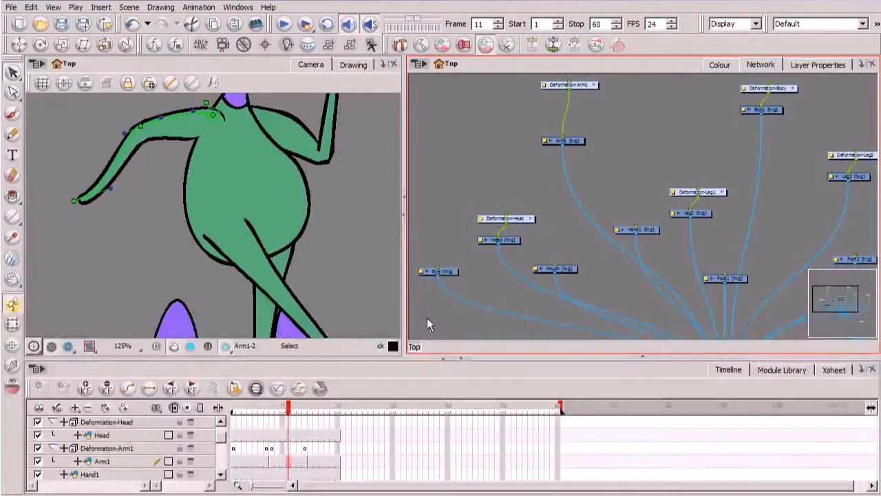
click(311, 465)
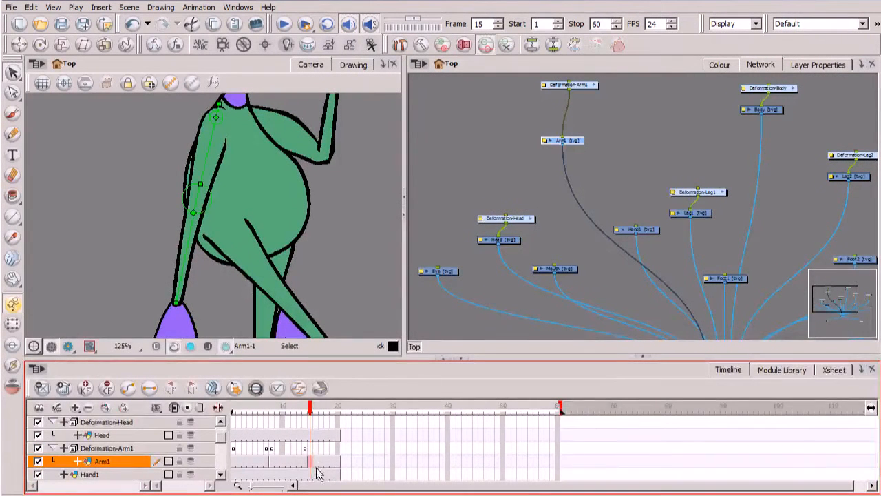
click(266, 469)
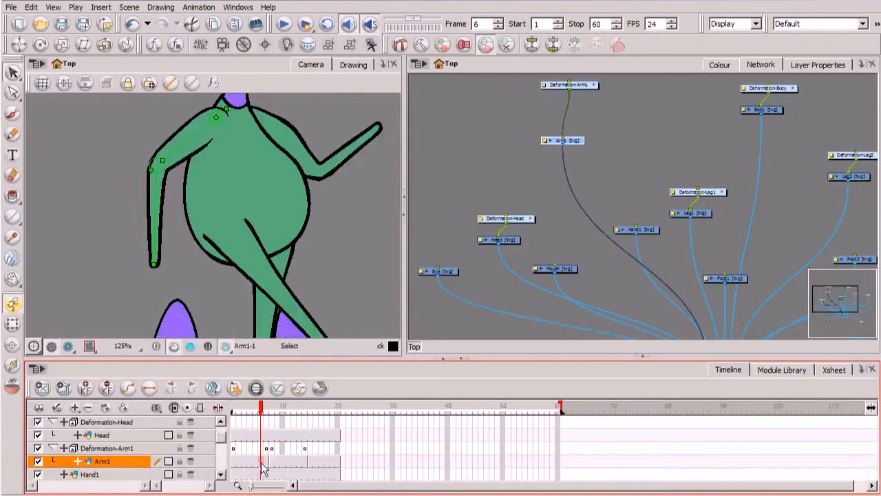
click(309, 466)
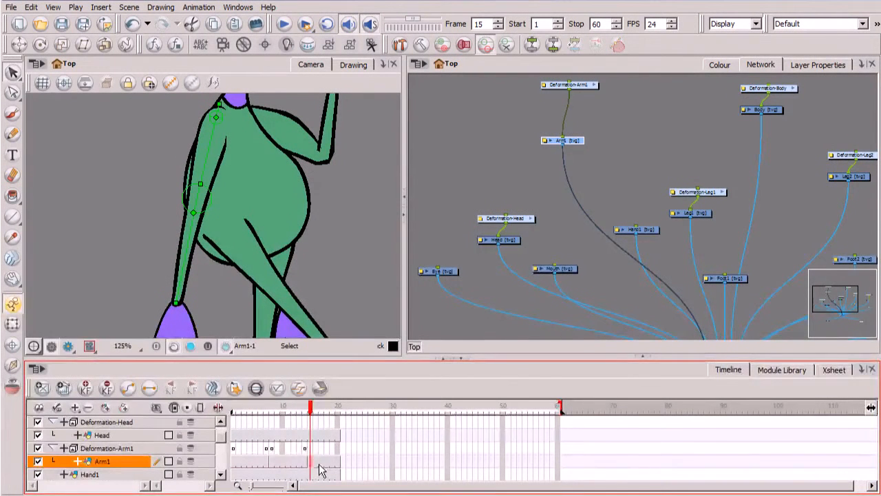
click(278, 459)
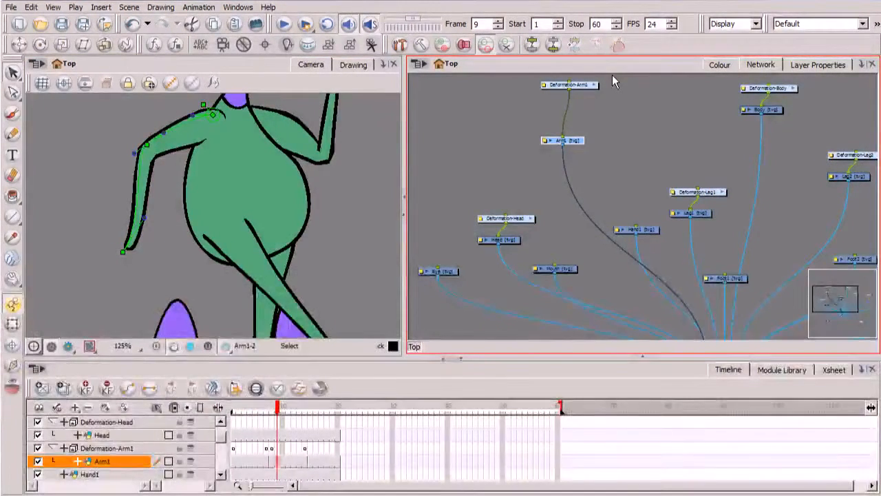
Step: Scrub the animation back to frame 1 with the whole character in view
scroll(329, 219, down, 4)
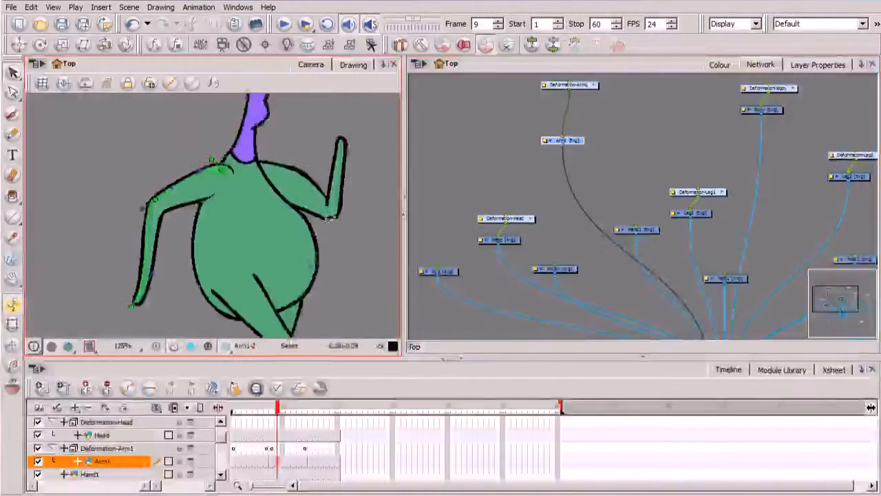
drag(277, 408, 232, 415)
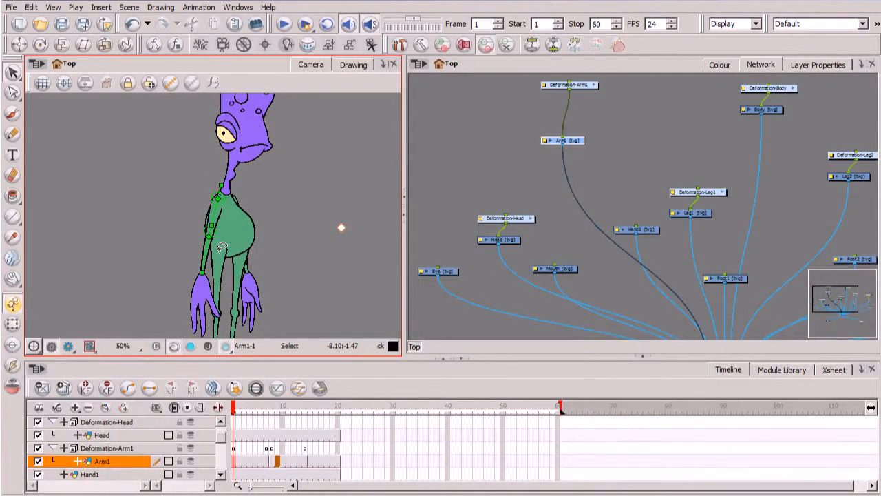
mouse_move(237, 411)
mouse_down()
mouse_move(309, 421)
mouse_move(234, 413)
mouse_up()
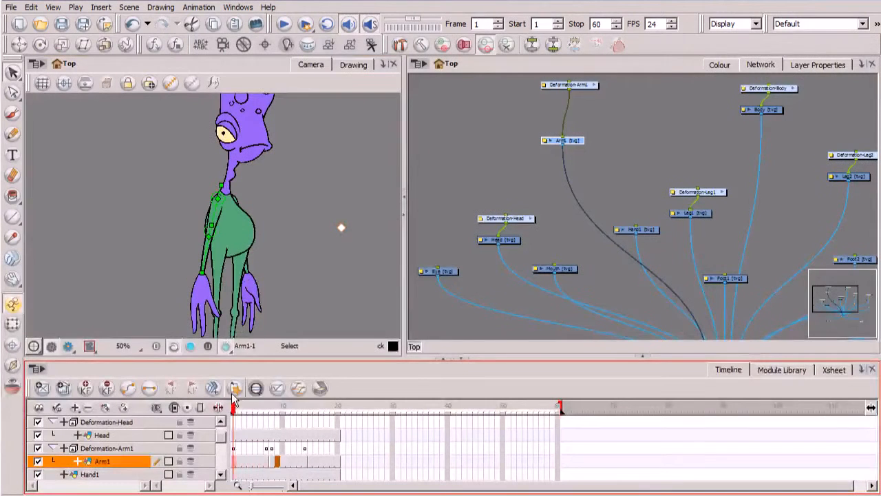